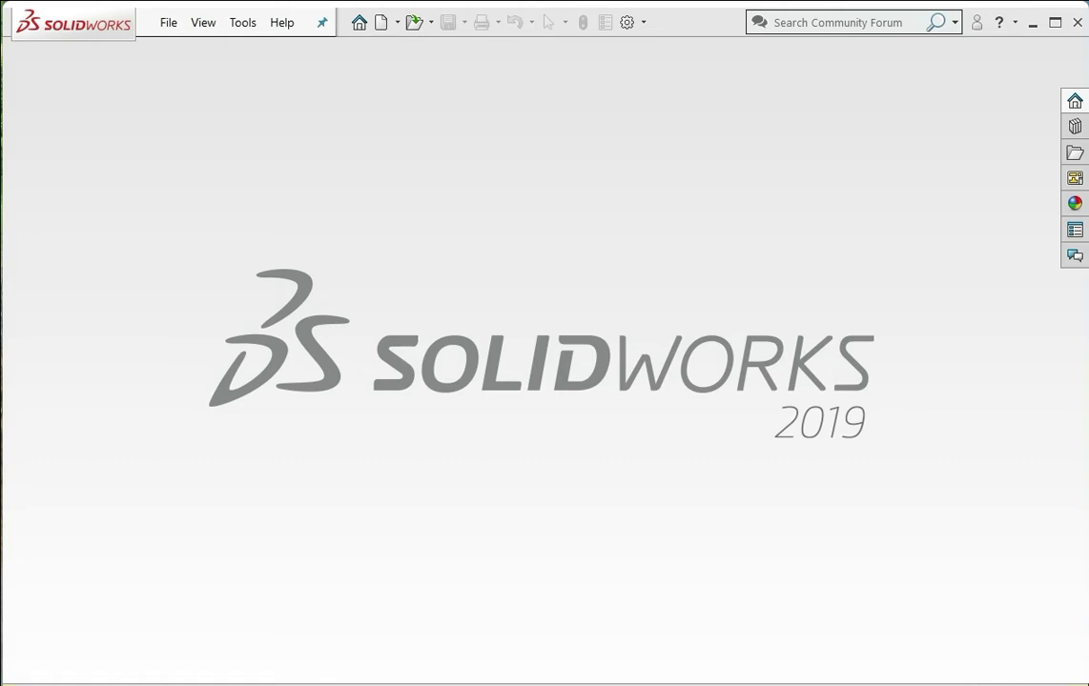
# - Create a new blank part document, Part6, from the File menu
pyautogui.hotkey('alt', 'f')
pyautogui.press('Down')
pyautogui.press('Return')
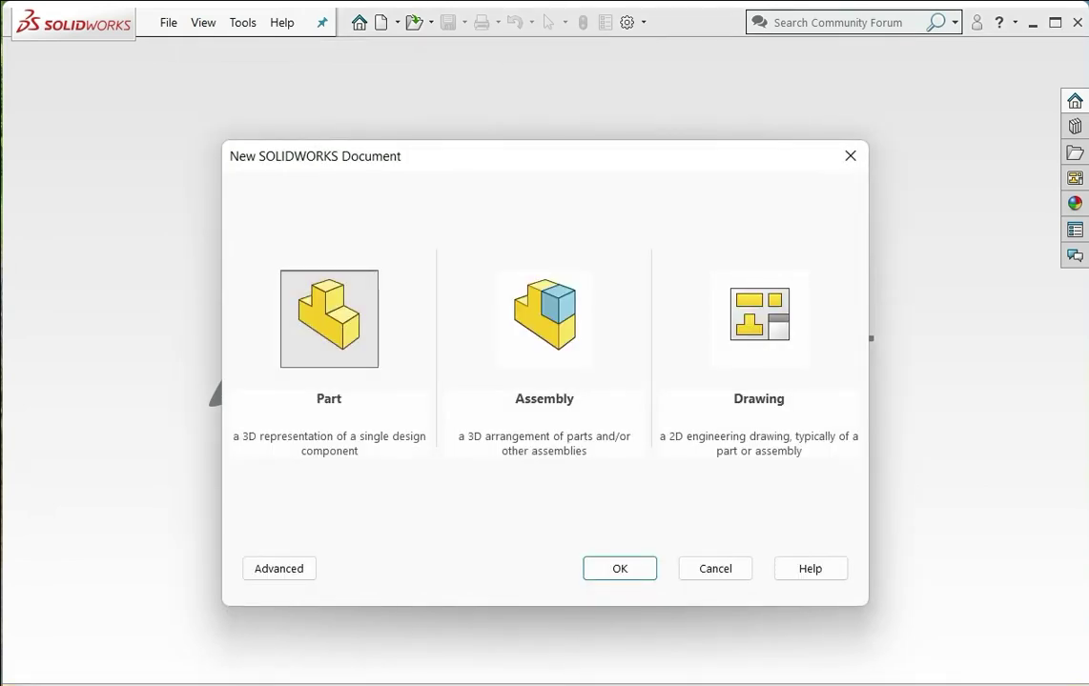
pyautogui.press('Return')
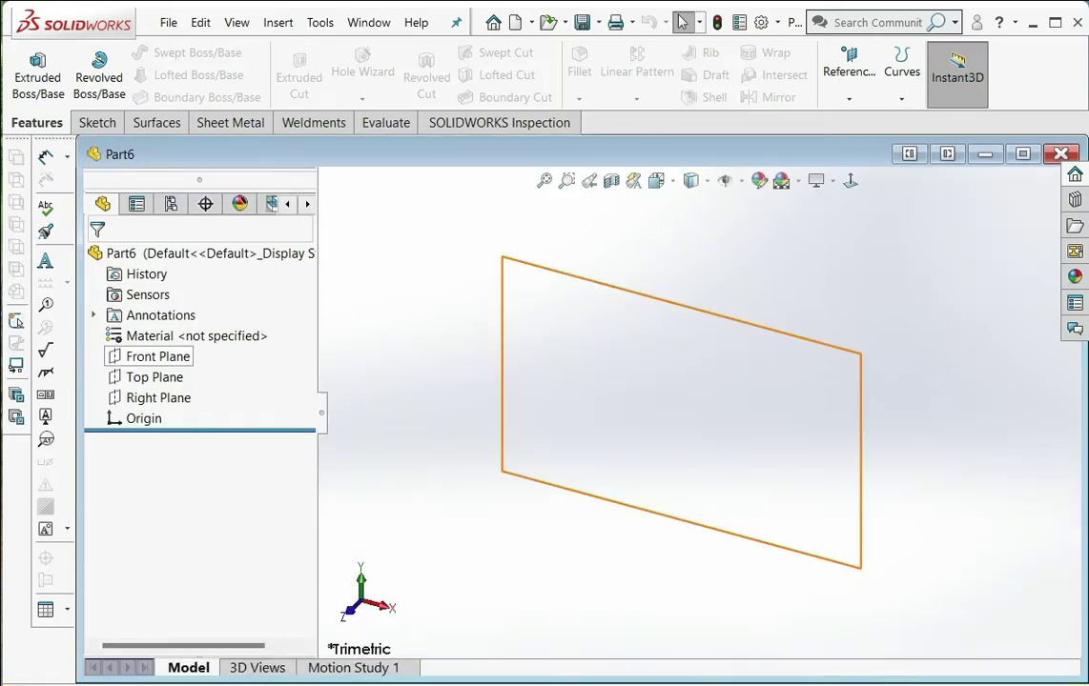
# - Start a sketch on the Front Plane and draw a circle centred on the origin
pyautogui.click(158, 356)
pyautogui.click(191, 331)
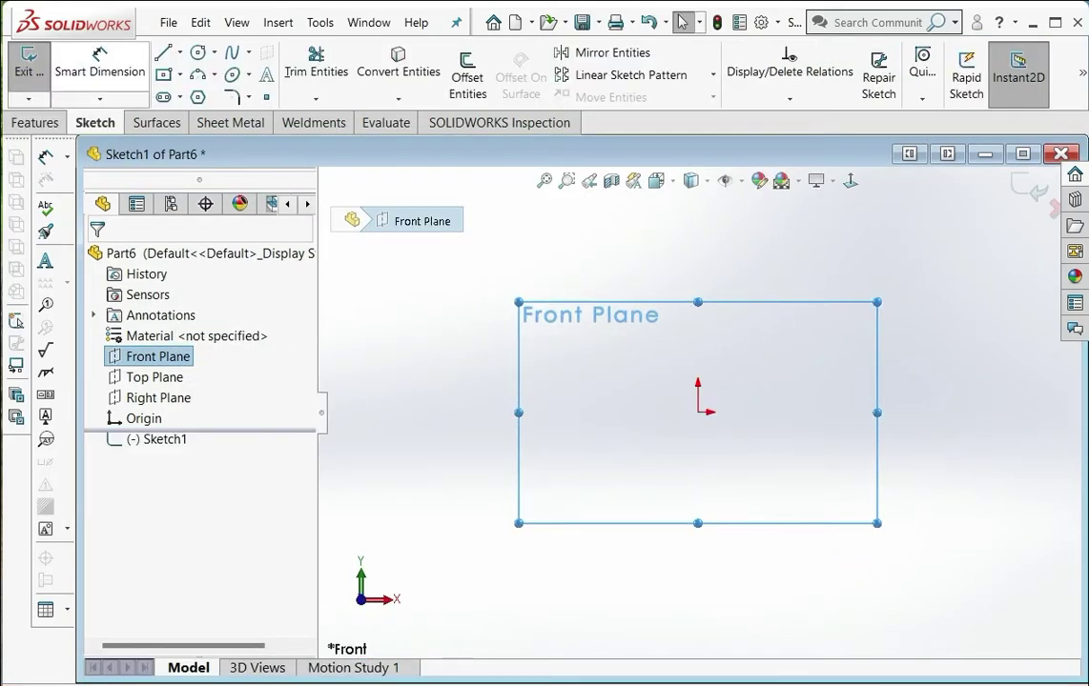
pyautogui.click(197, 51)
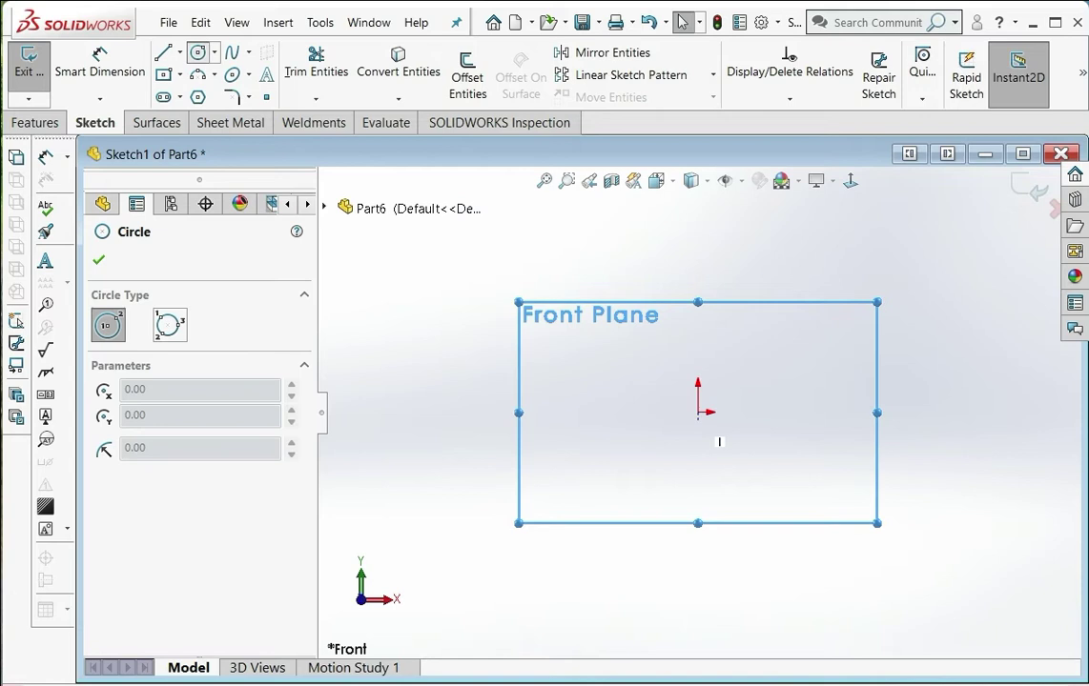
pyautogui.click(698, 412)
pyautogui.click(578, 455)
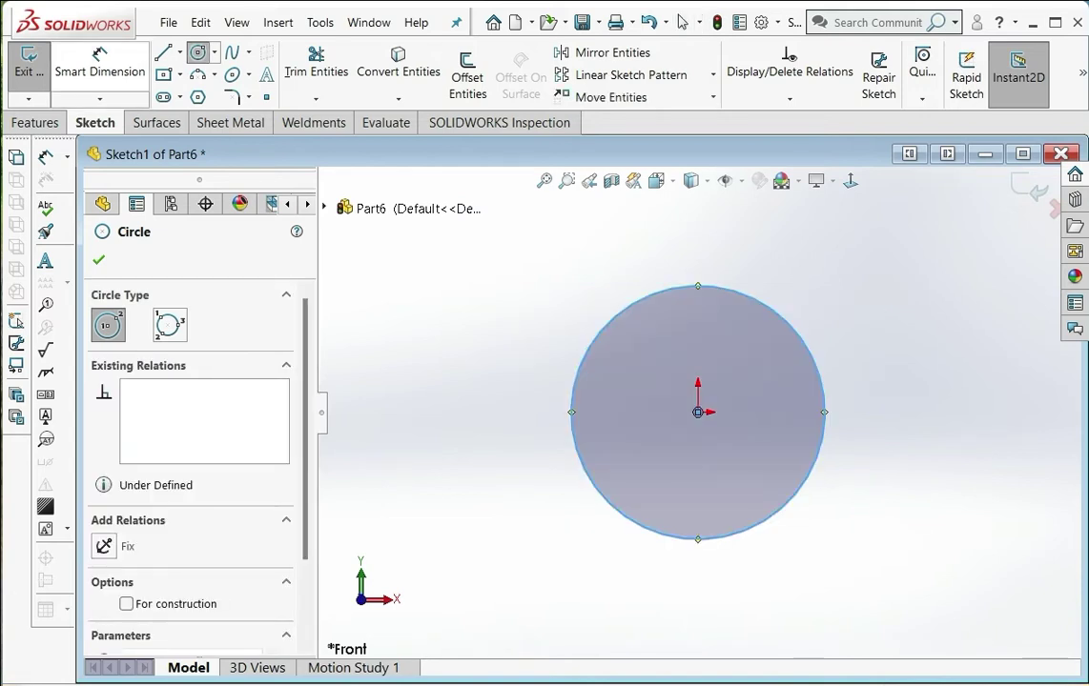
# - Dimension the circle's diameter to 150 and exit the sketch
pyautogui.click(100, 59)
pyautogui.click(572, 412)
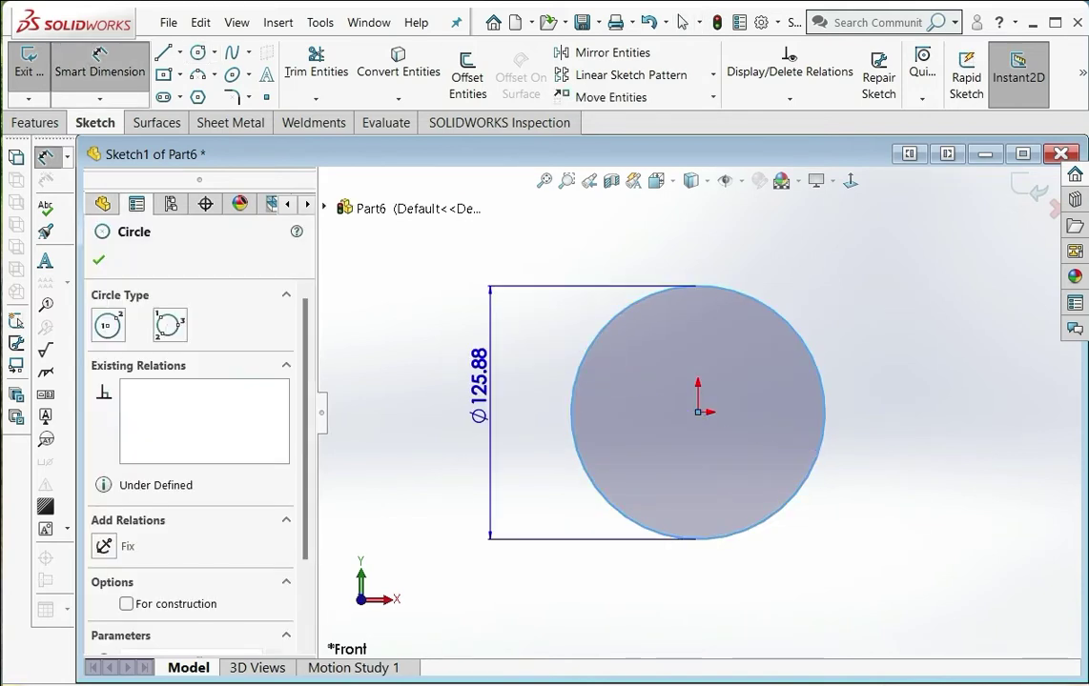
pyautogui.click(501, 401)
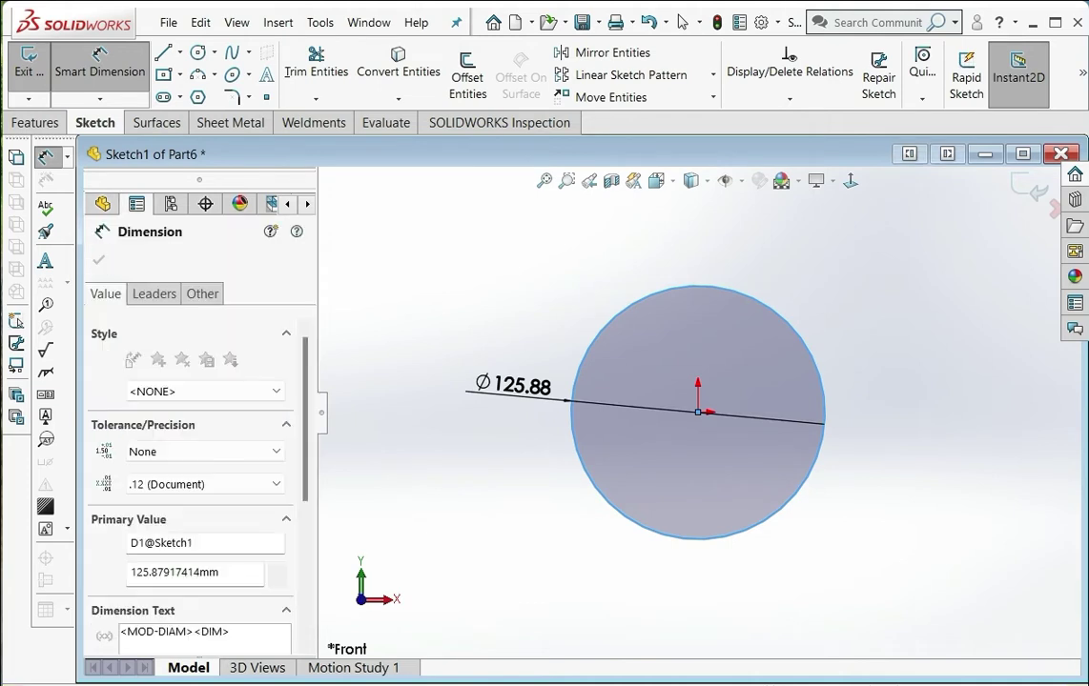
pyautogui.write('150')
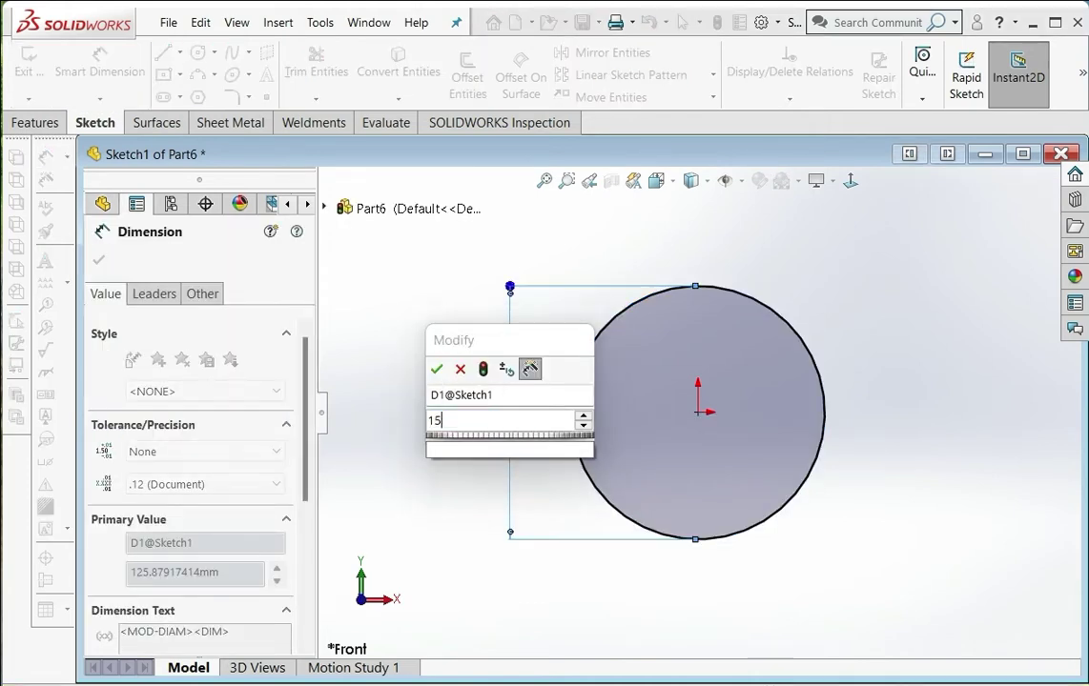
pyautogui.press('Return')
pyautogui.press('Escape')
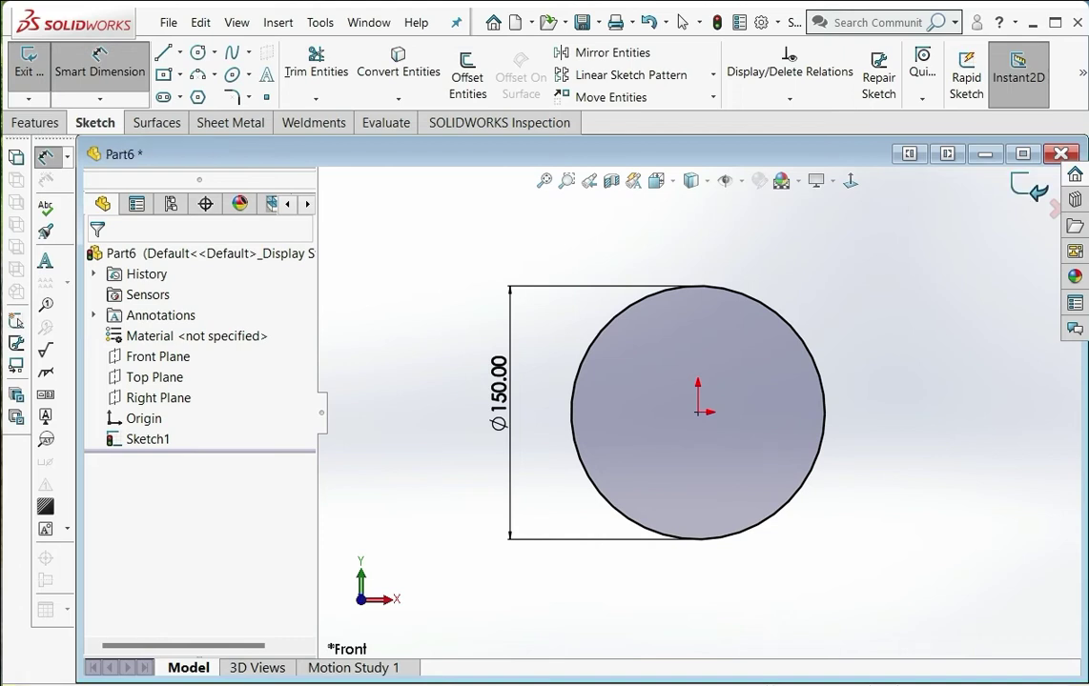
pyautogui.hotkey('ctrl', 'q')
pyautogui.press('Left')
pyautogui.press('Left')
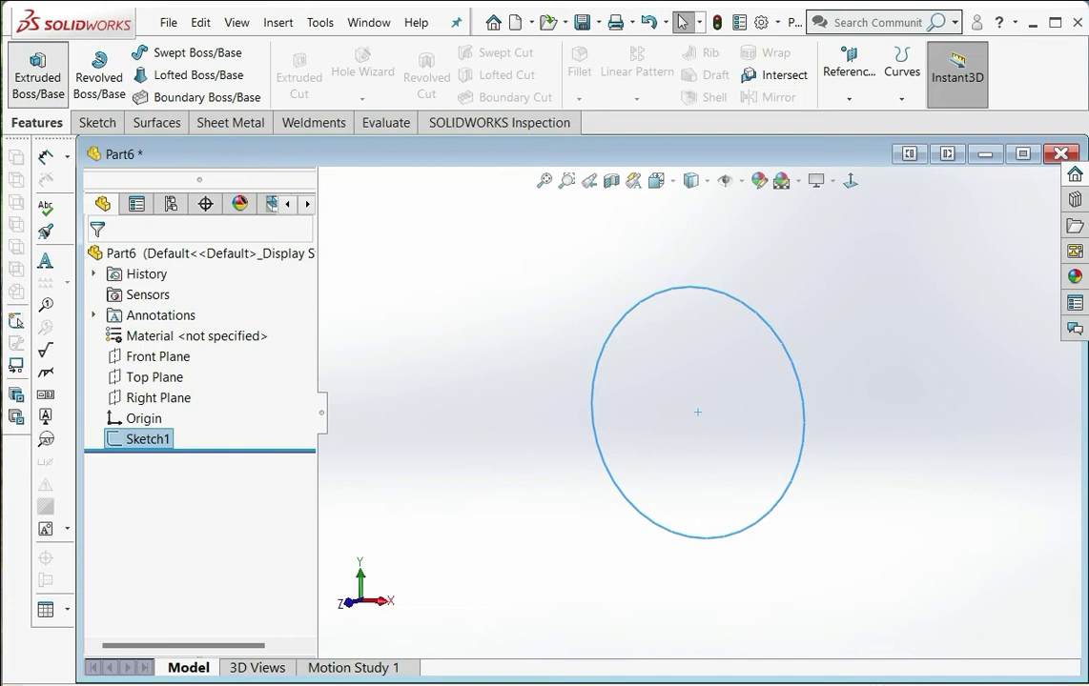
# - Begin a boss extrusion of the circle, starting from an offset of the sketch plane
pyautogui.click(36, 71)
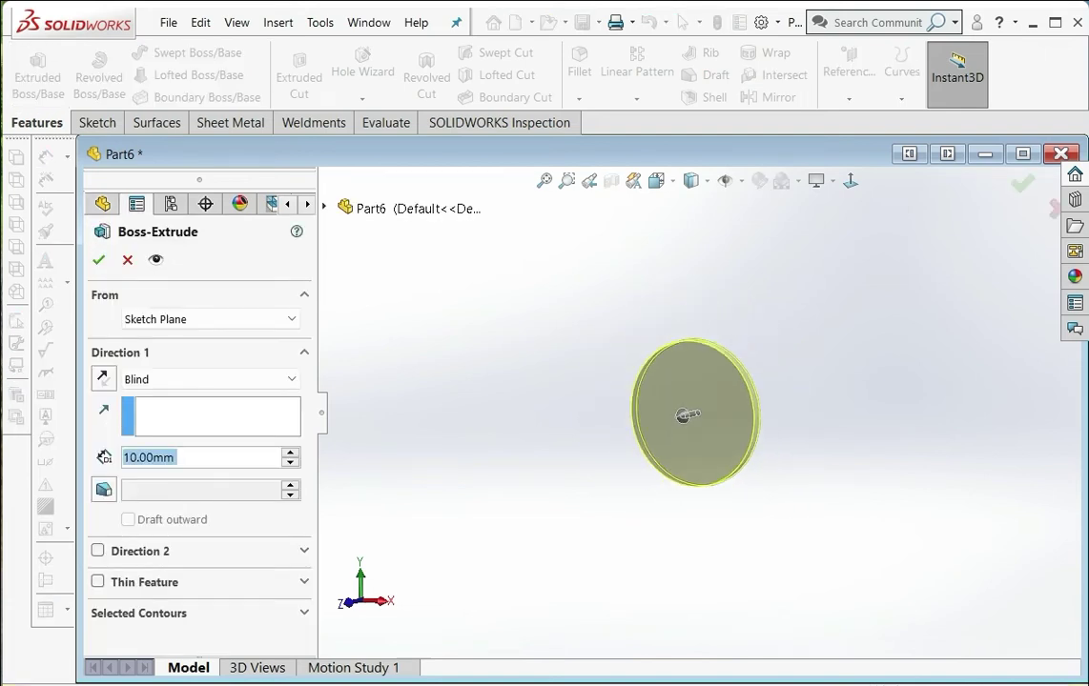
pyautogui.press('Left')
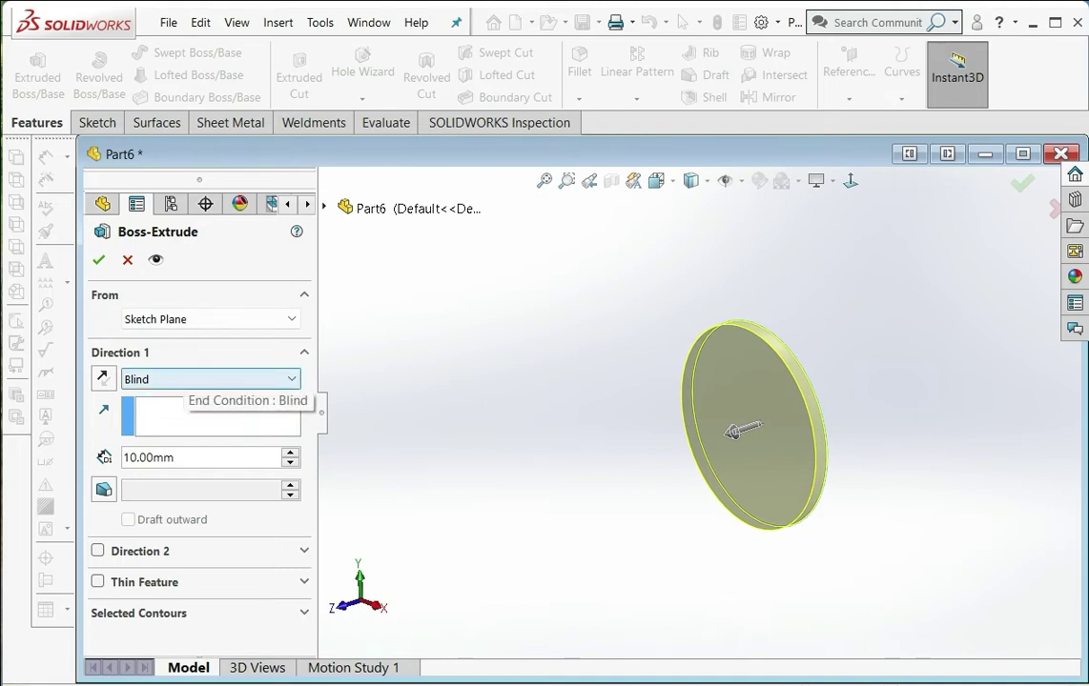
pyautogui.click(181, 380)
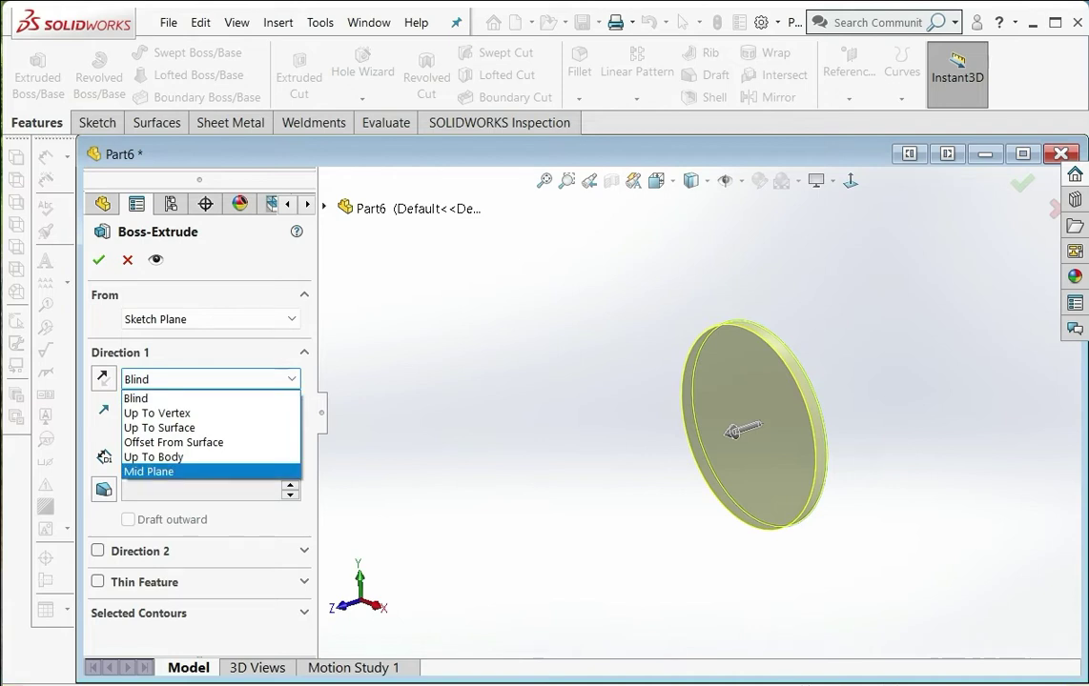
pyautogui.press('Escape')
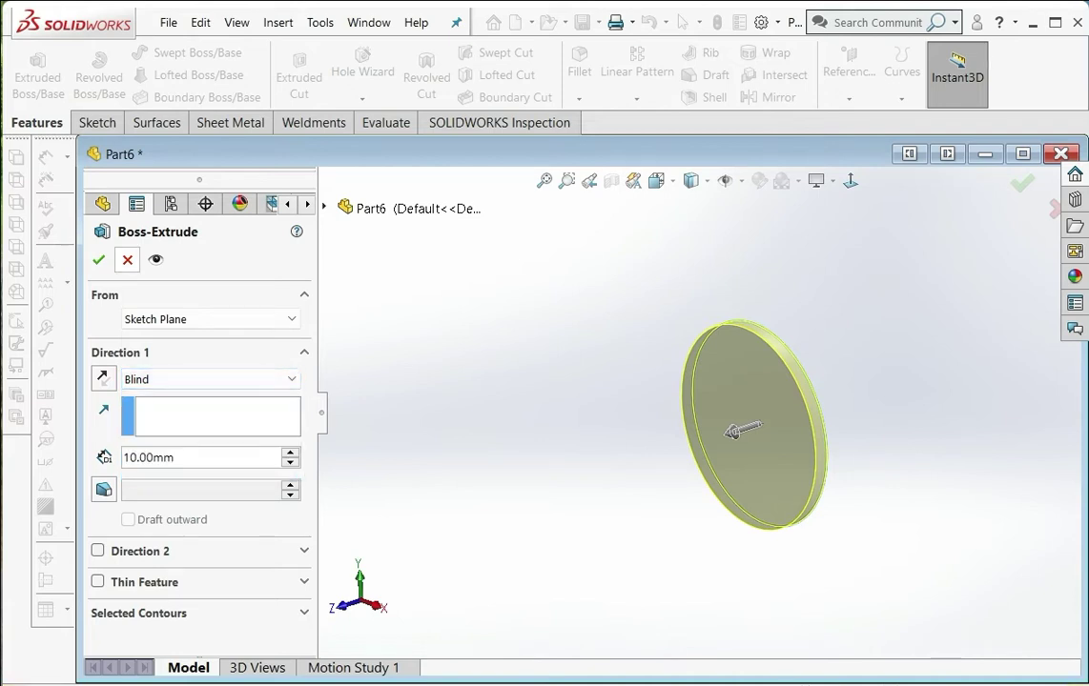
pyautogui.click(210, 318)
pyautogui.click(148, 379)
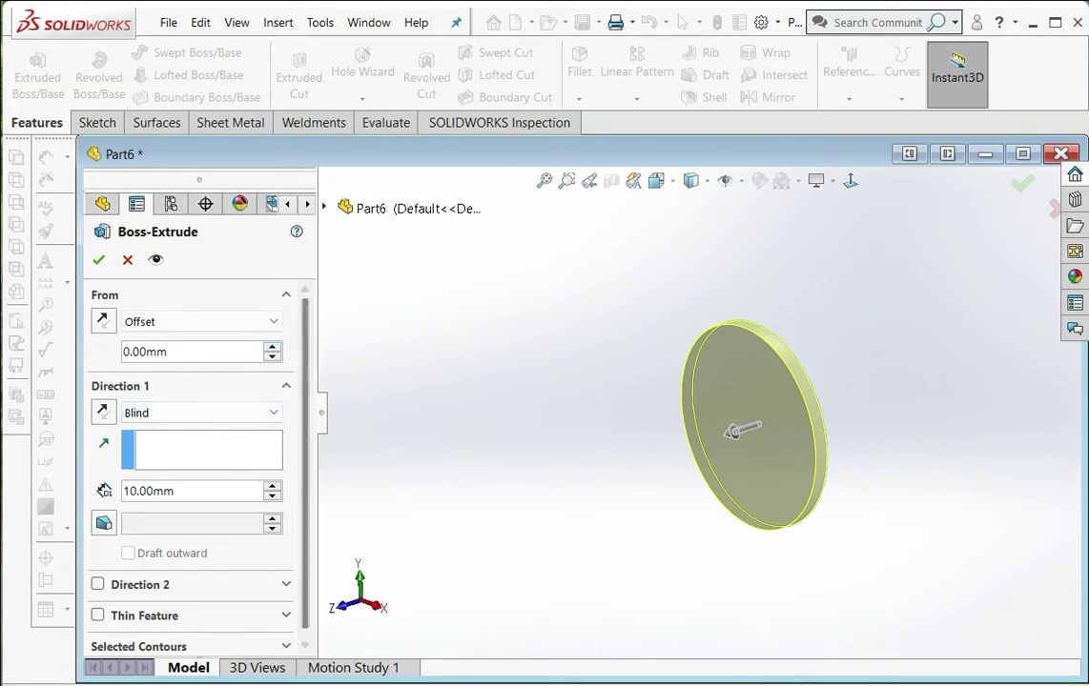
# - Set a 110 mm start offset and 169 mm blind depth, and accept the cylinder
pyautogui.click(273, 347)
pyautogui.scroll(5, 273, 347)
pyautogui.scroll(1, 273, 347)
pyautogui.scroll(3, 273, 347)
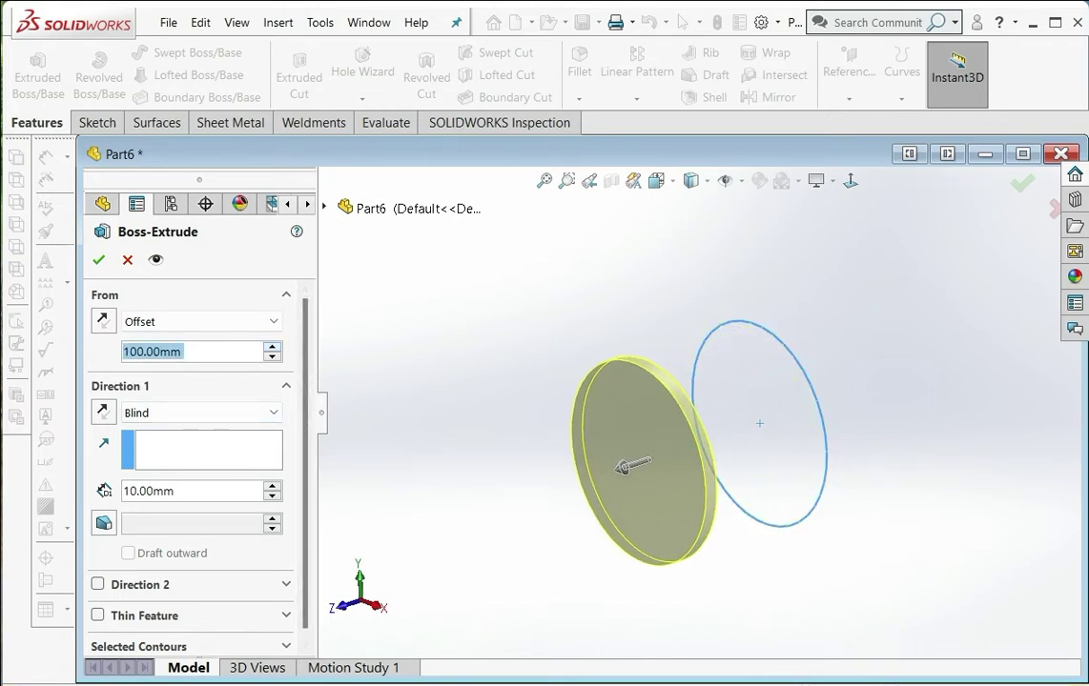
pyautogui.scroll(1, 273, 347)
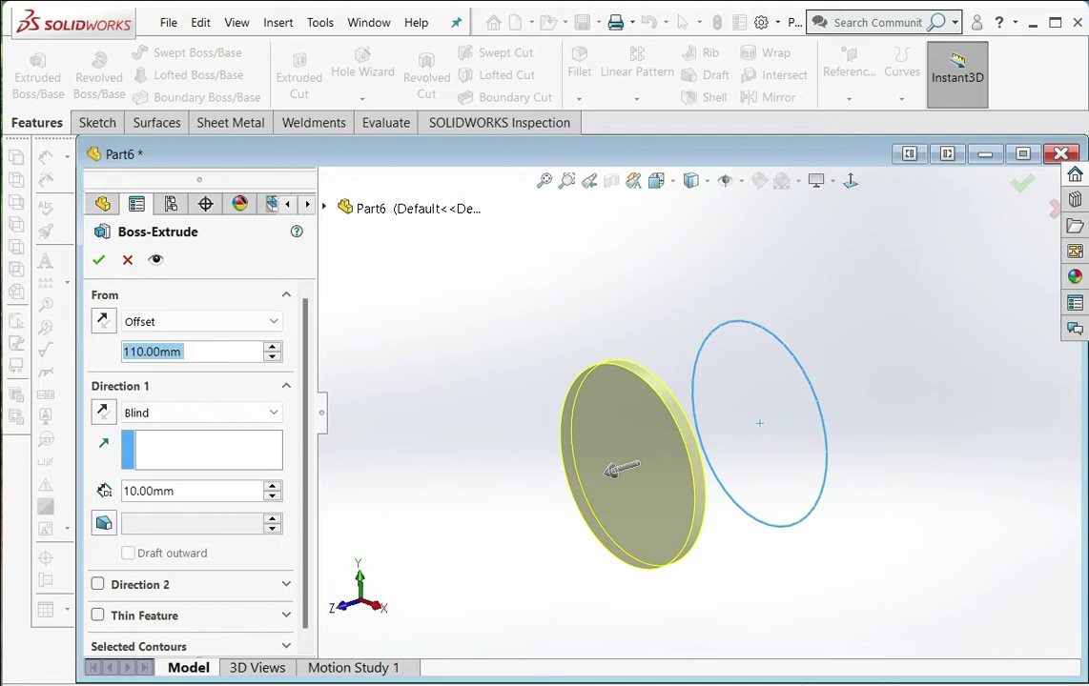
pyautogui.moveTo(620, 467)
pyautogui.mouseDown()
pyautogui.moveTo(507, 466)
pyautogui.moveTo(436, 526)
pyautogui.mouseUp()
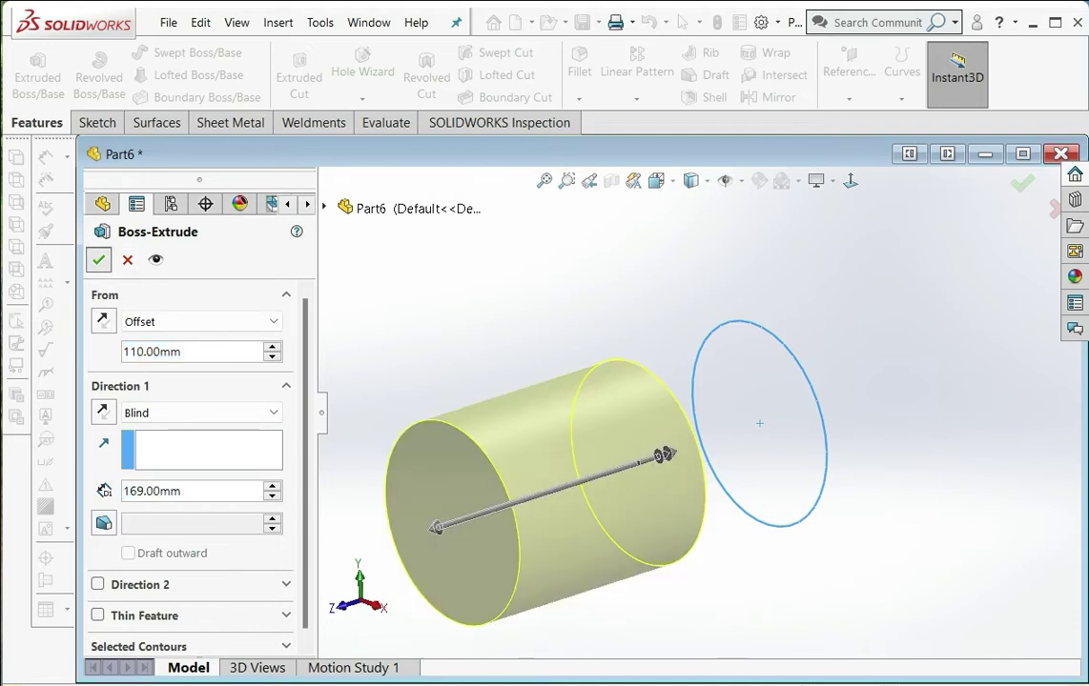
pyautogui.click(98, 259)
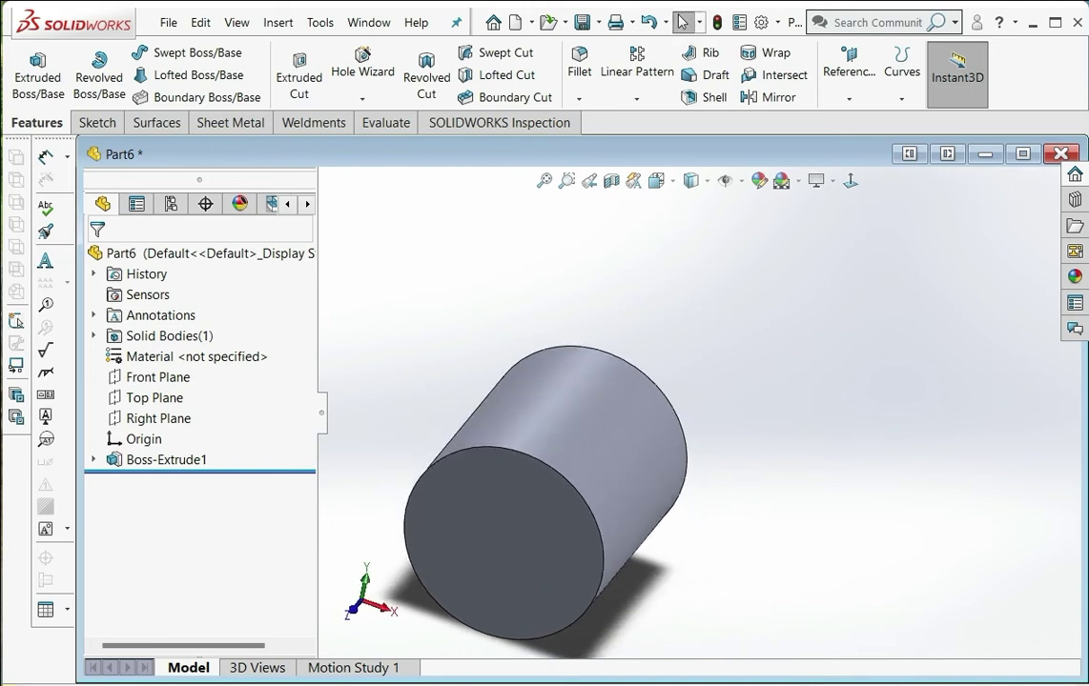
# - Start a sketch on the Top Plane and draw a center rectangle above the origin
pyautogui.click(152, 398)
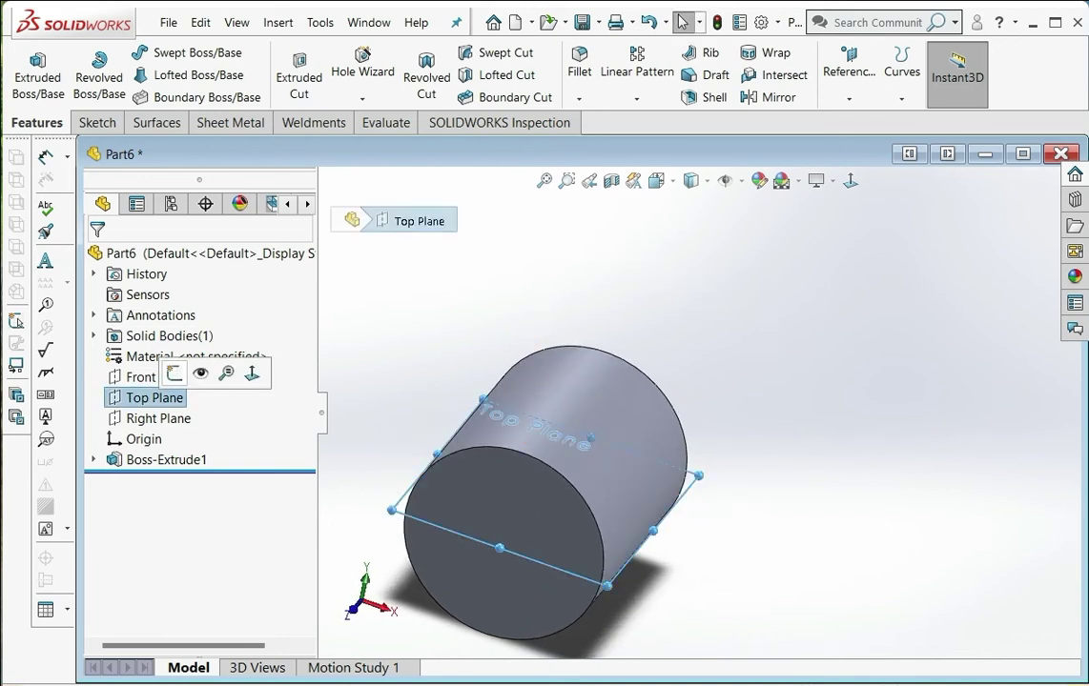
pyautogui.click(174, 373)
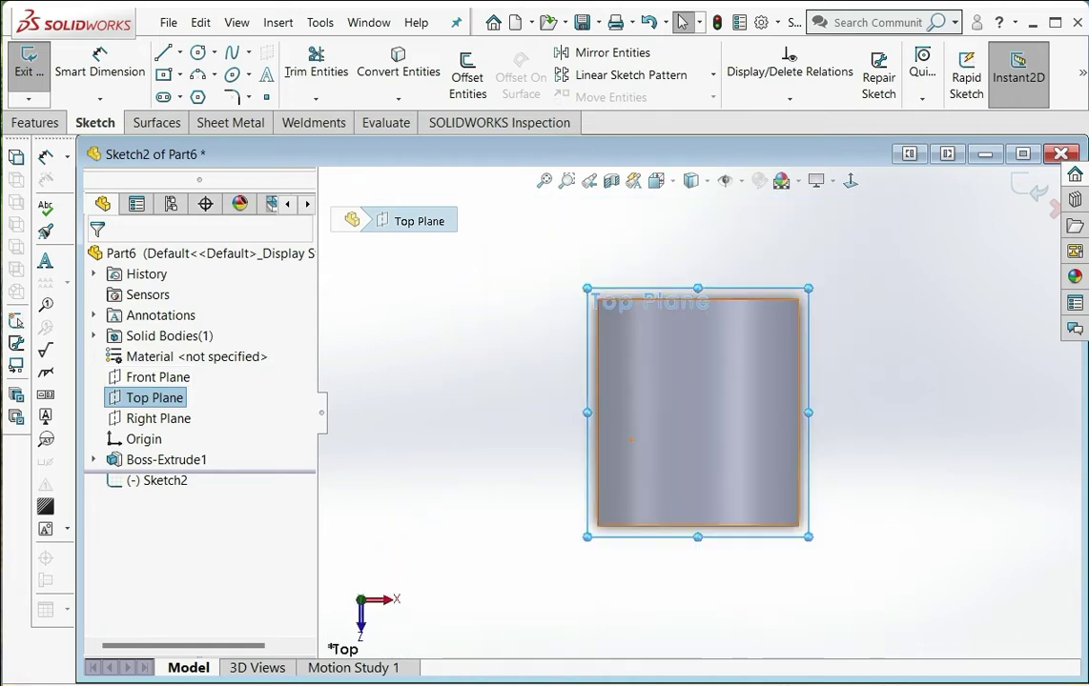
pyautogui.scroll(3, 629, 563)
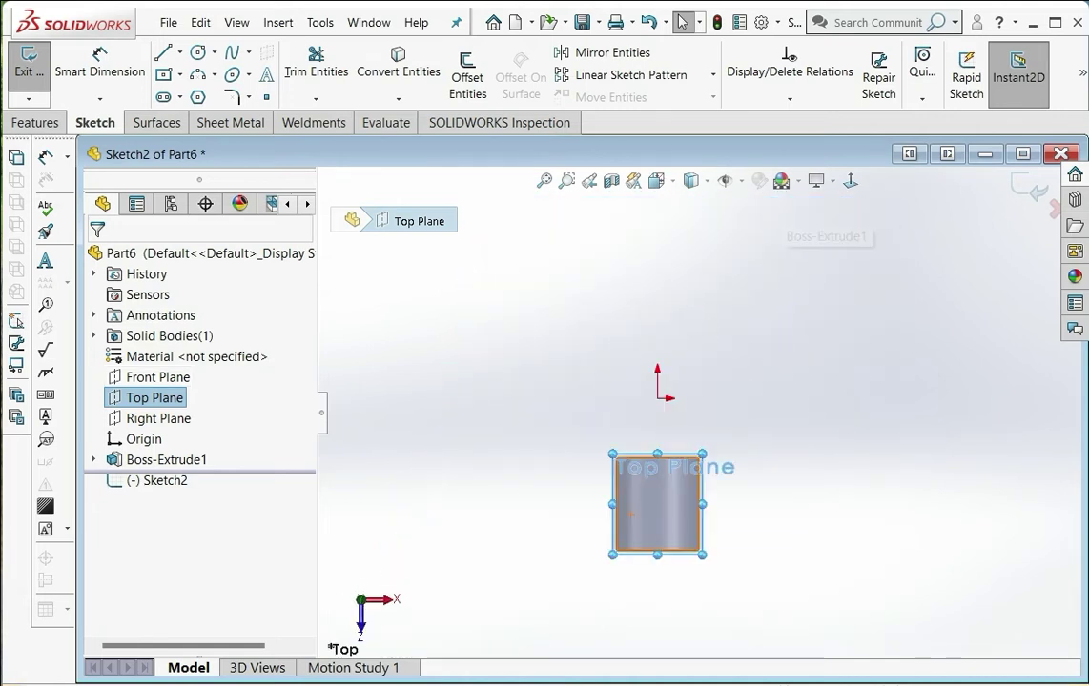
pyautogui.click(164, 74)
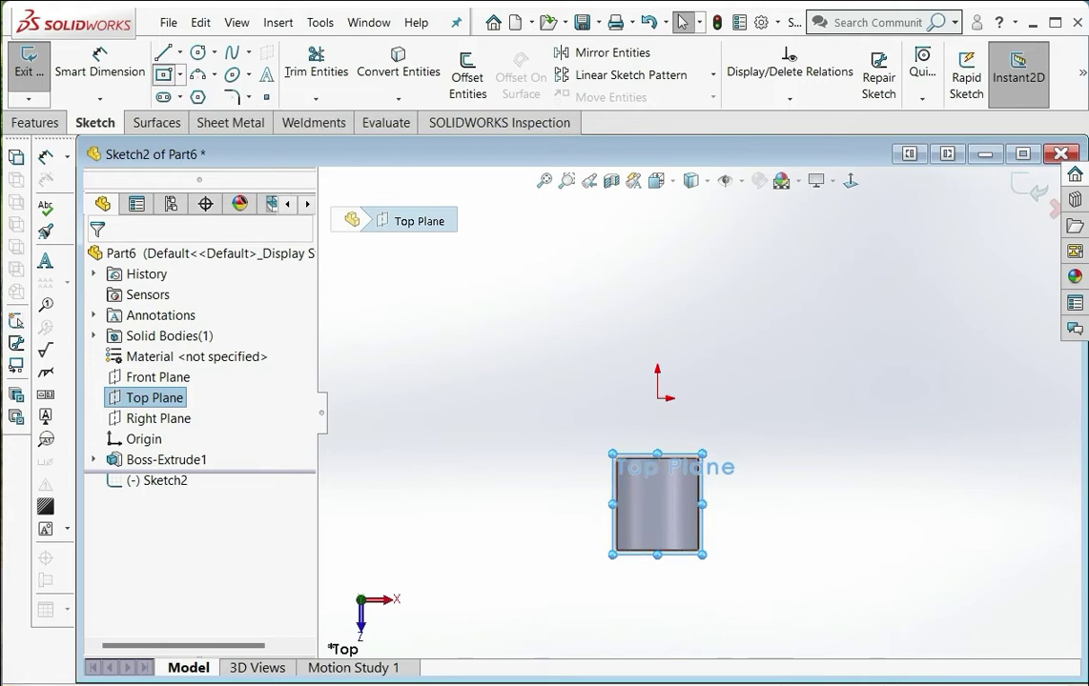
pyautogui.click(656, 254)
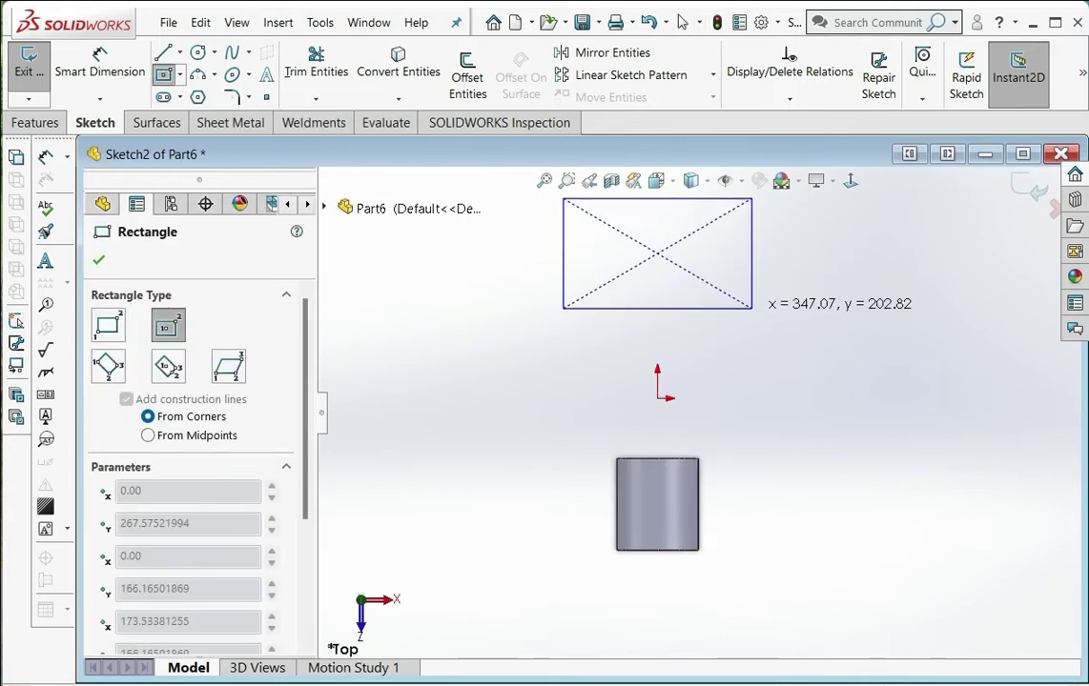
pyautogui.click(752, 308)
# - Dimension the rectangle's bottom edge 166.17 from the origin
pyautogui.click(100, 59)
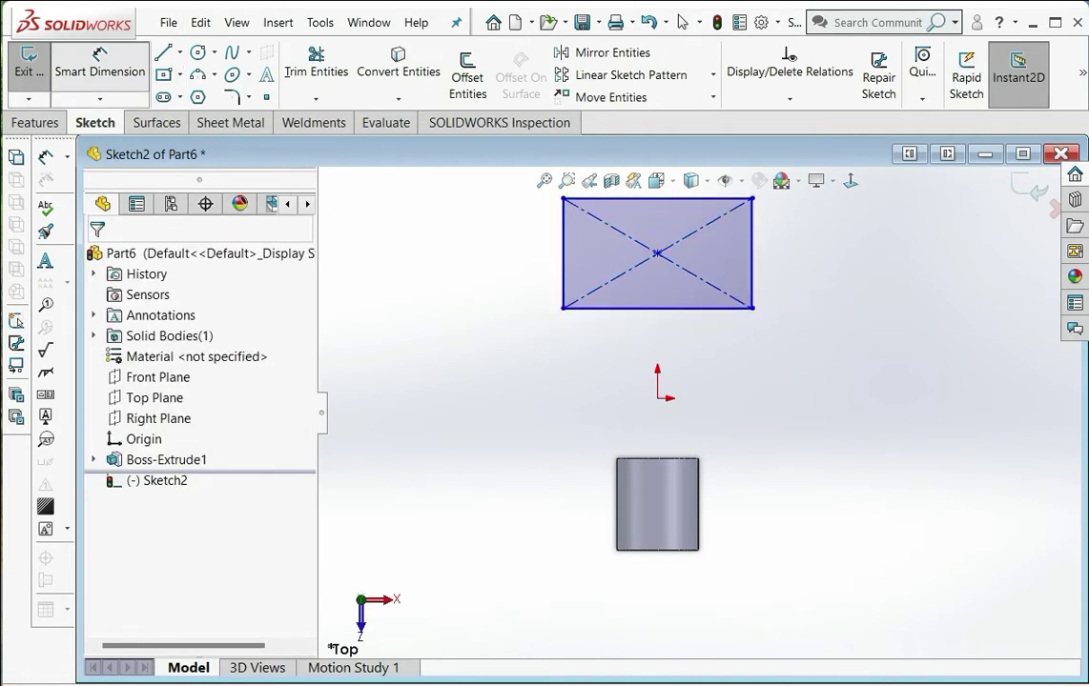
pyautogui.click(144, 439)
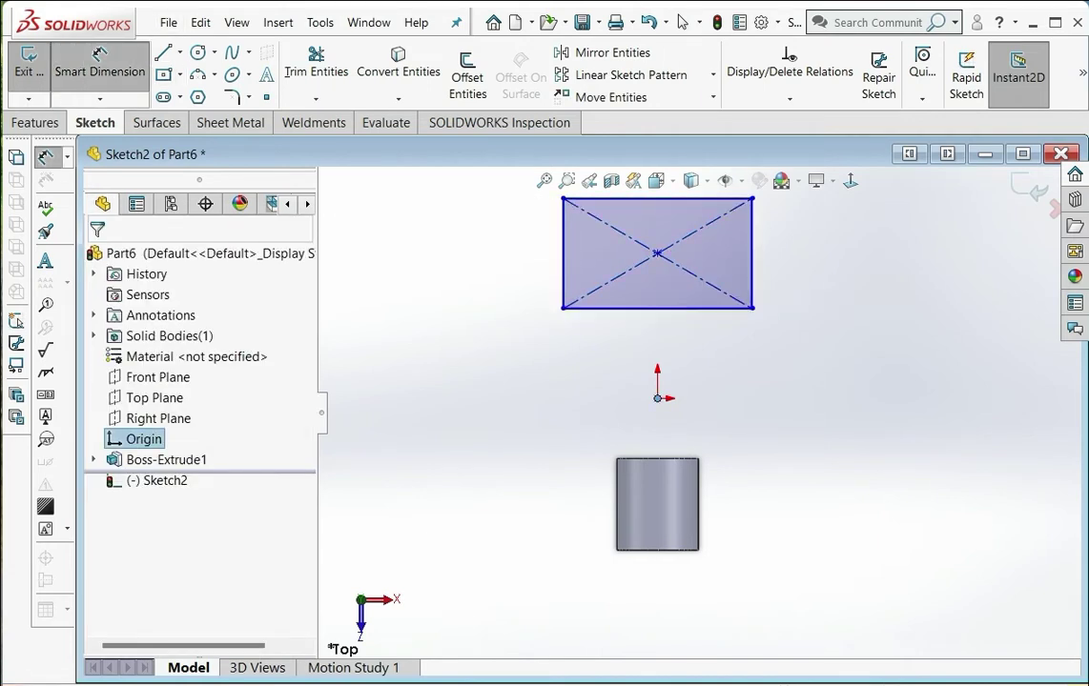
pyautogui.click(658, 308)
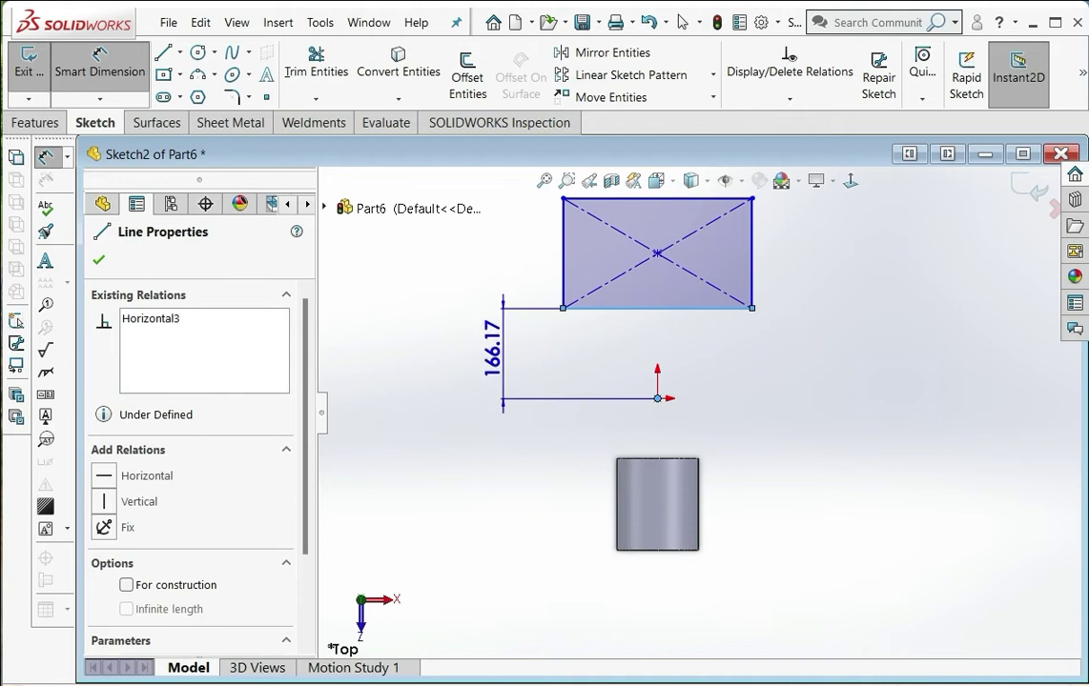
pyautogui.click(492, 349)
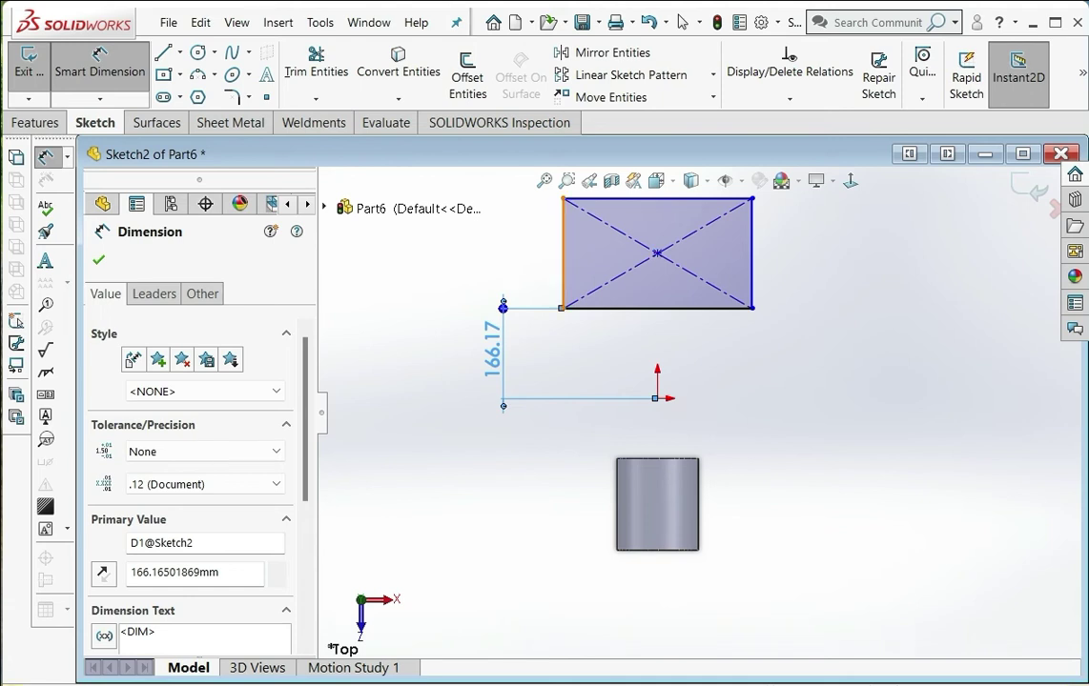
# - Dimension the rectangle's left edge to 202.82 and its centre-to-edge offset to 173.53
pyautogui.click(563, 252)
pyautogui.click(513, 250)
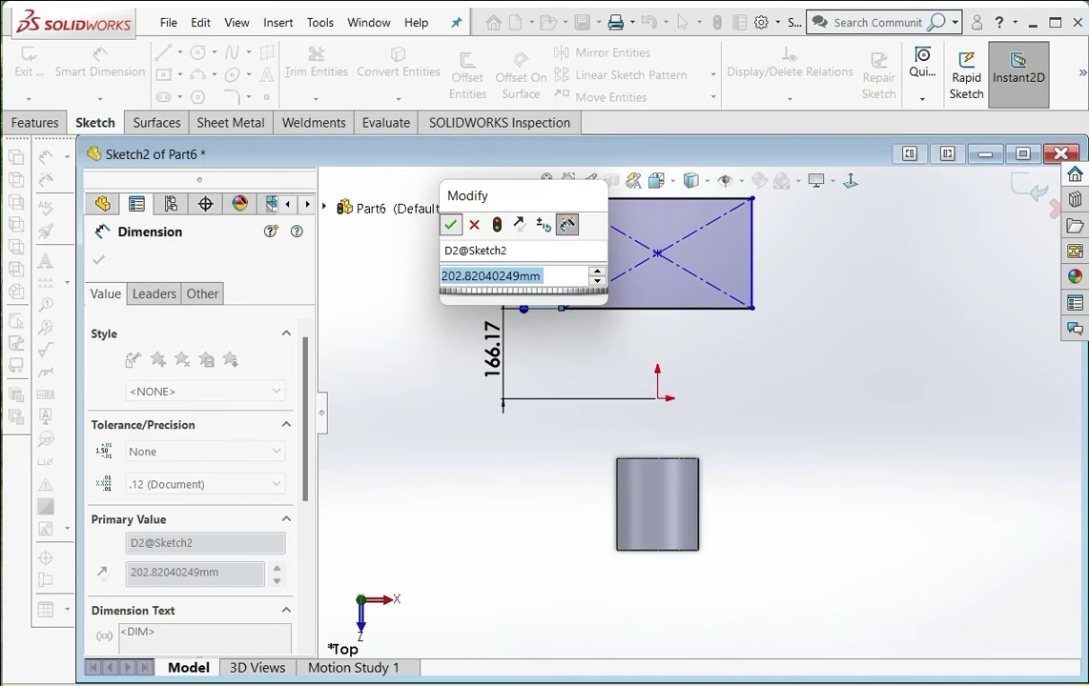
pyautogui.press('Return')
pyautogui.click(658, 252)
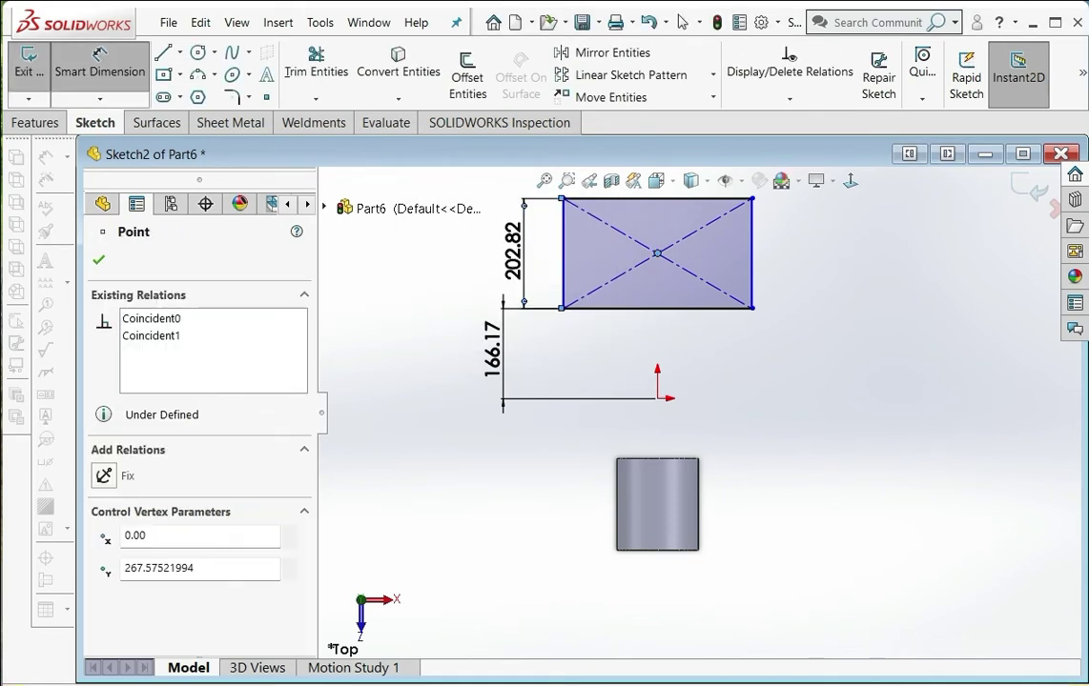
pyautogui.click(563, 277)
pyautogui.click(601, 327)
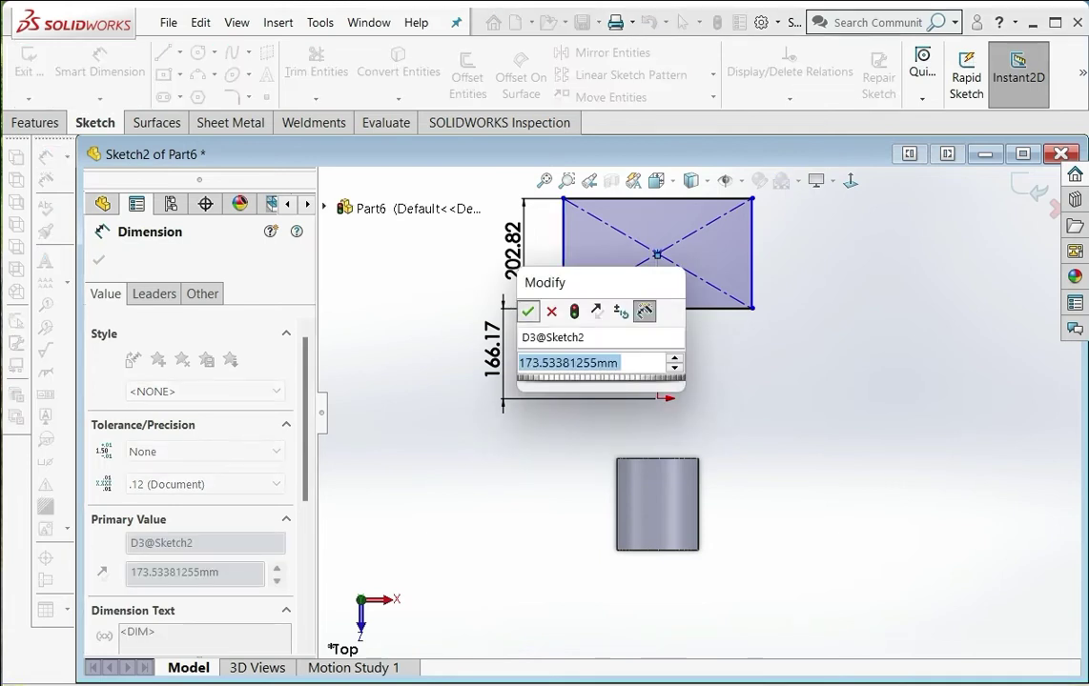
pyautogui.press('Return')
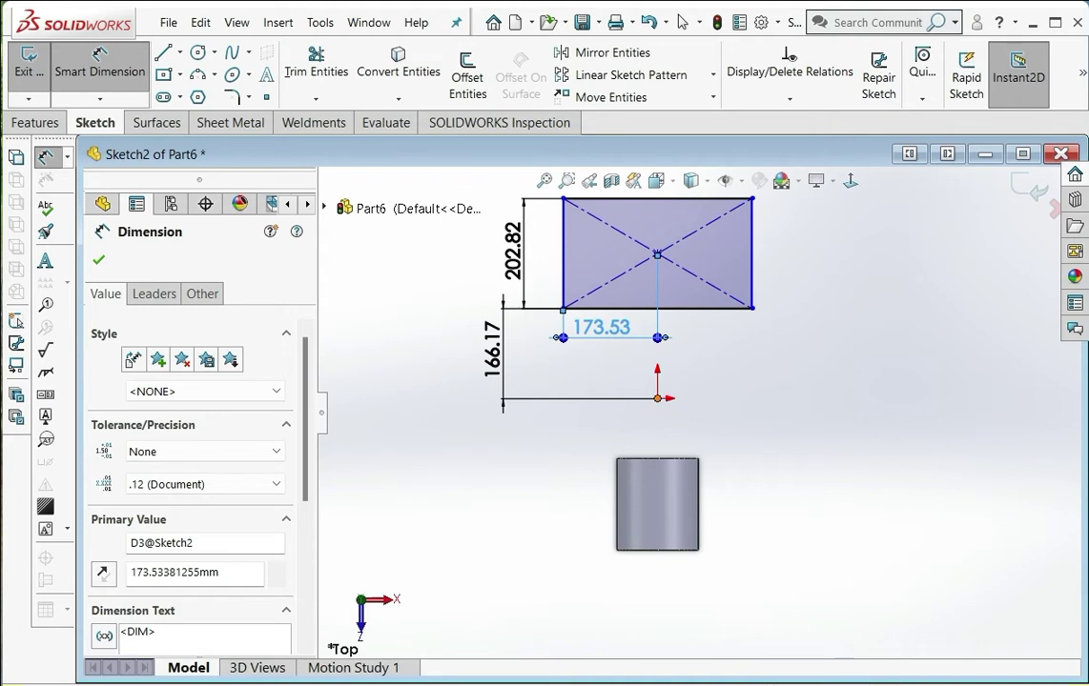
pyautogui.press('Escape')
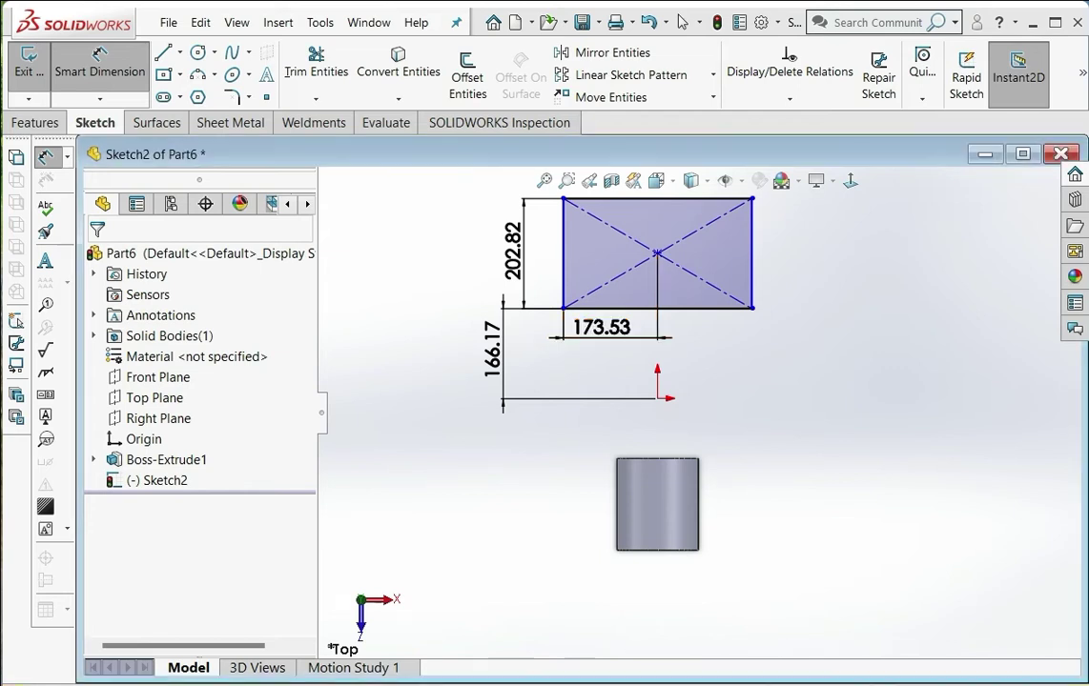
# - Make the rectangle's centre point vertical with the origin and close Sketch2
pyautogui.click(682, 21)
pyautogui.click(657, 397)
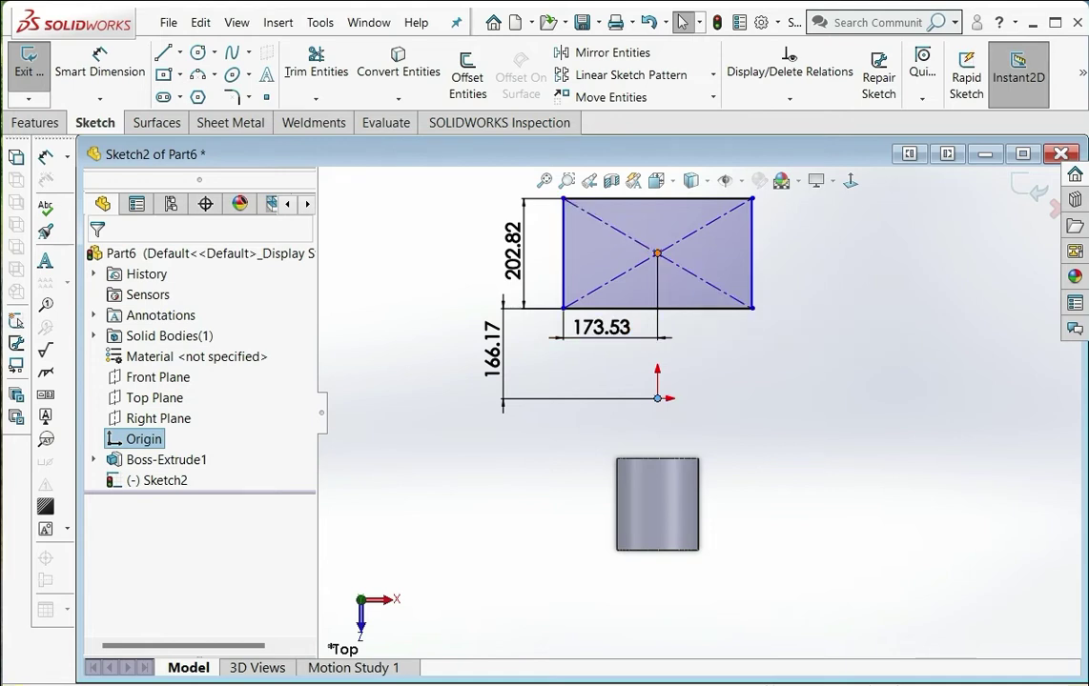
pyautogui.keyDown('ctrl'); pyautogui.click(657, 252); pyautogui.keyUp('ctrl')
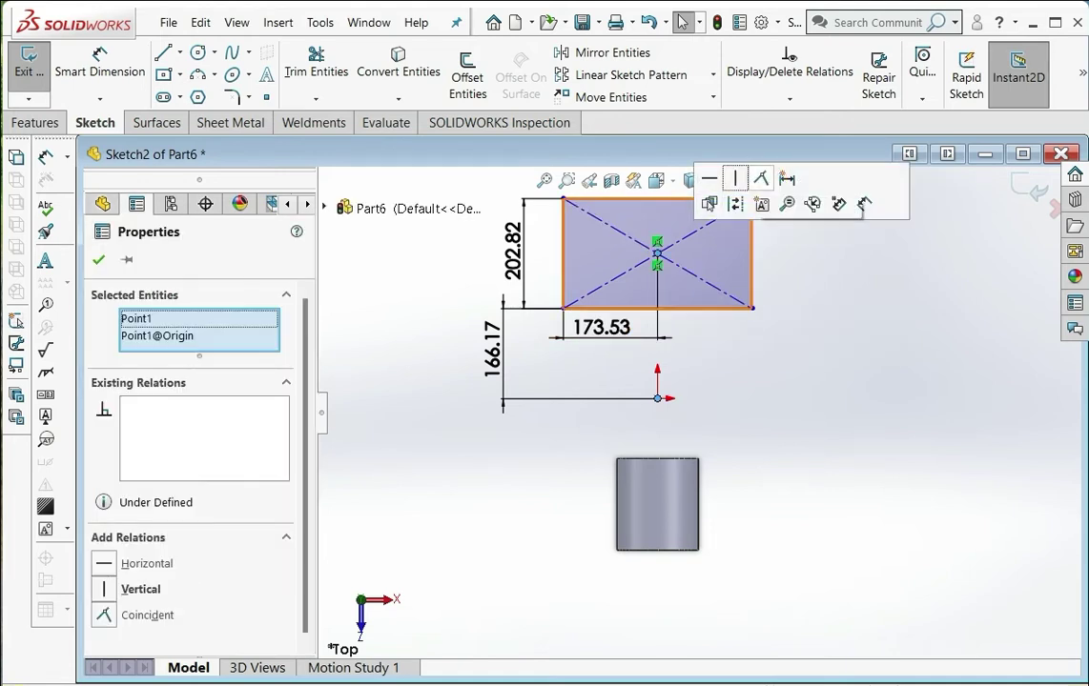
pyautogui.click(735, 179)
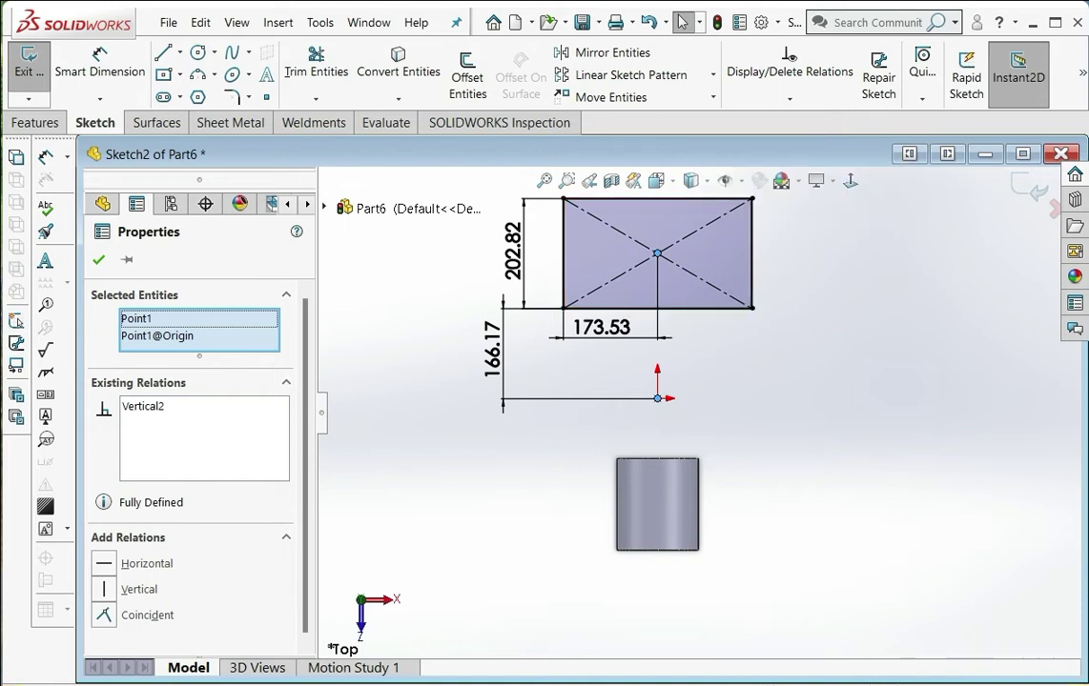
pyautogui.press('Escape')
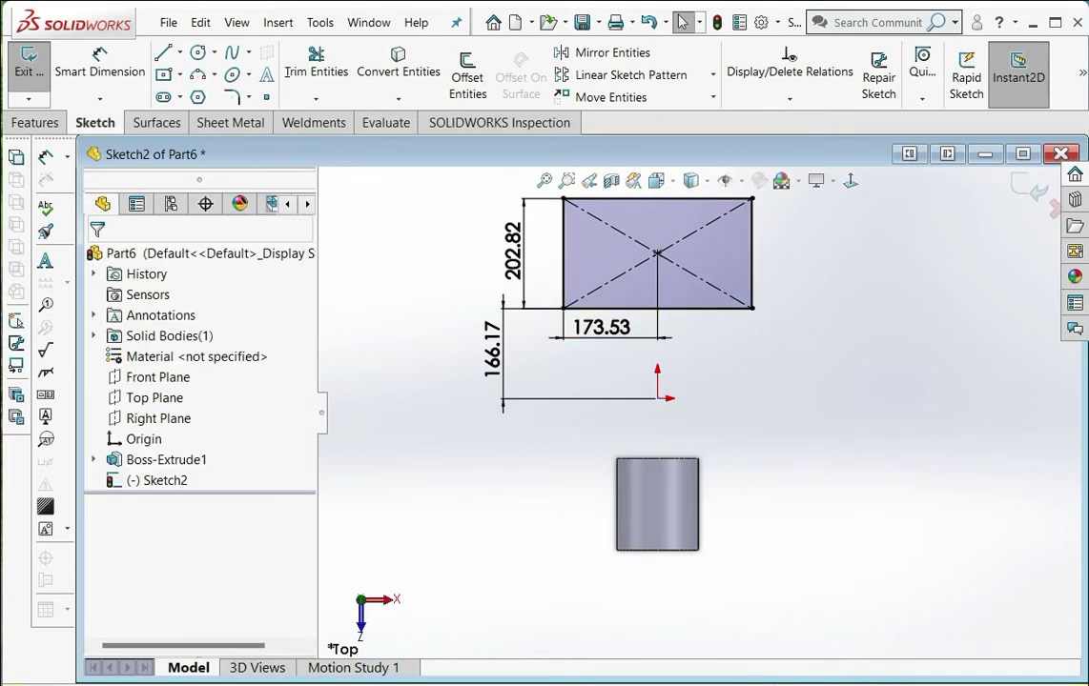
pyautogui.hotkey('ctrl', '7')
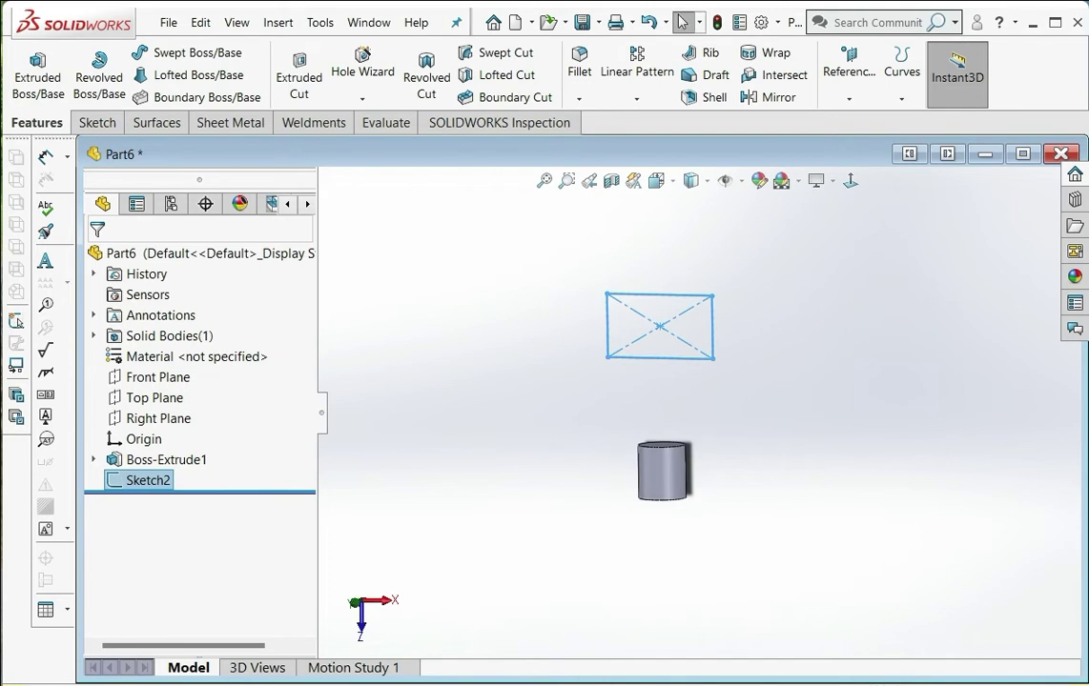
pyautogui.click(38, 74)
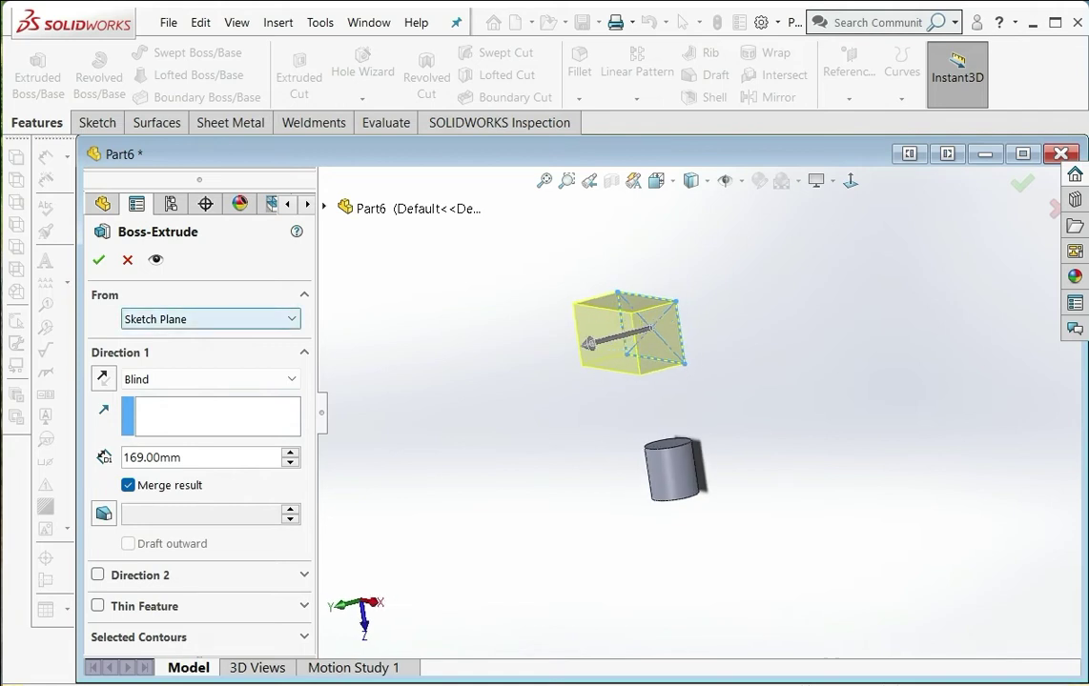
# - Extrude the rectangle from a 130 mm offset, blind 266 mm deep, into a box
pyautogui.click(211, 319)
pyautogui.click(195, 379)
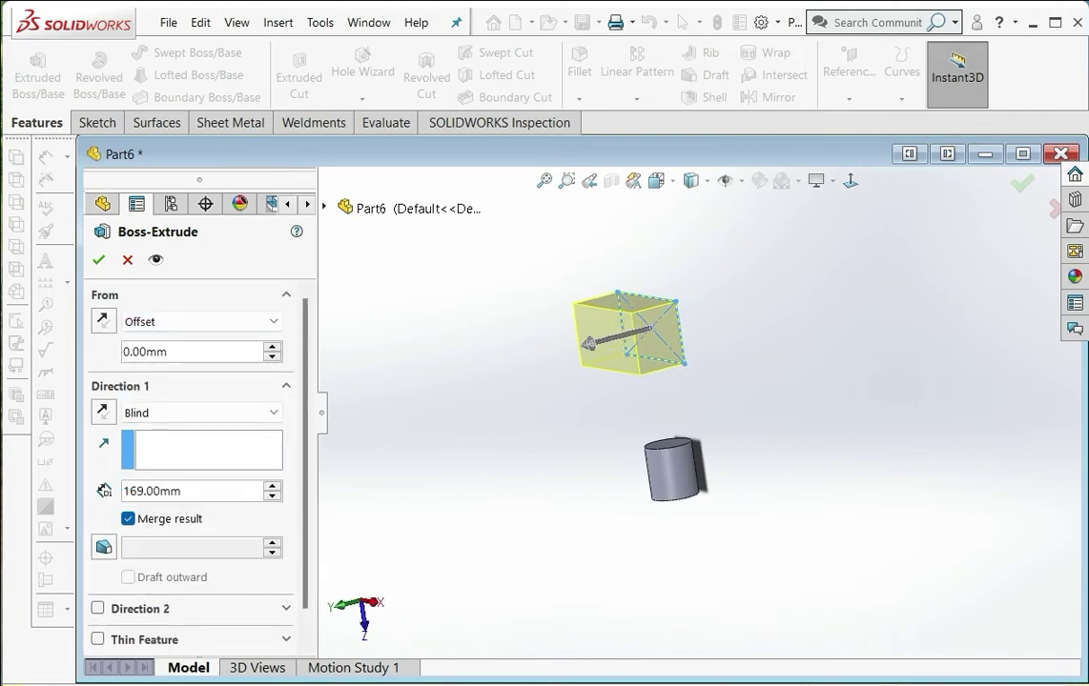
pyautogui.press('Up')
pyautogui.press('Up')
pyautogui.press('Up')
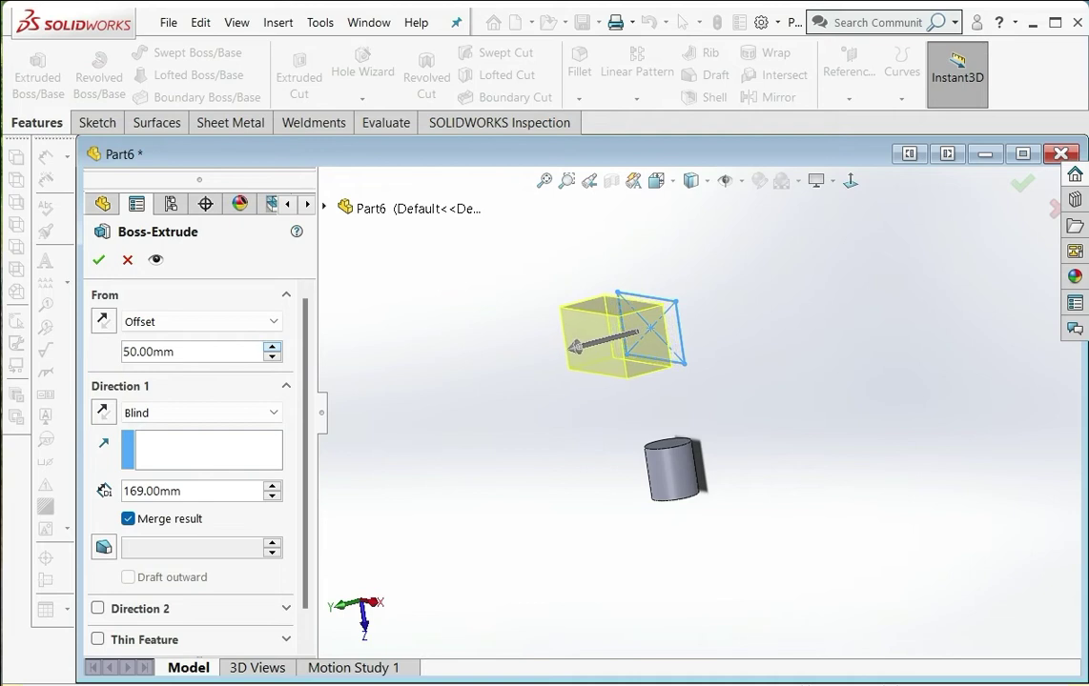
pyautogui.press('Up')
pyautogui.press('Up')
pyautogui.press('Up')
pyautogui.press('Up')
pyautogui.press('Up')
pyautogui.press('Up')
pyautogui.press('Down')
pyautogui.press('Down')
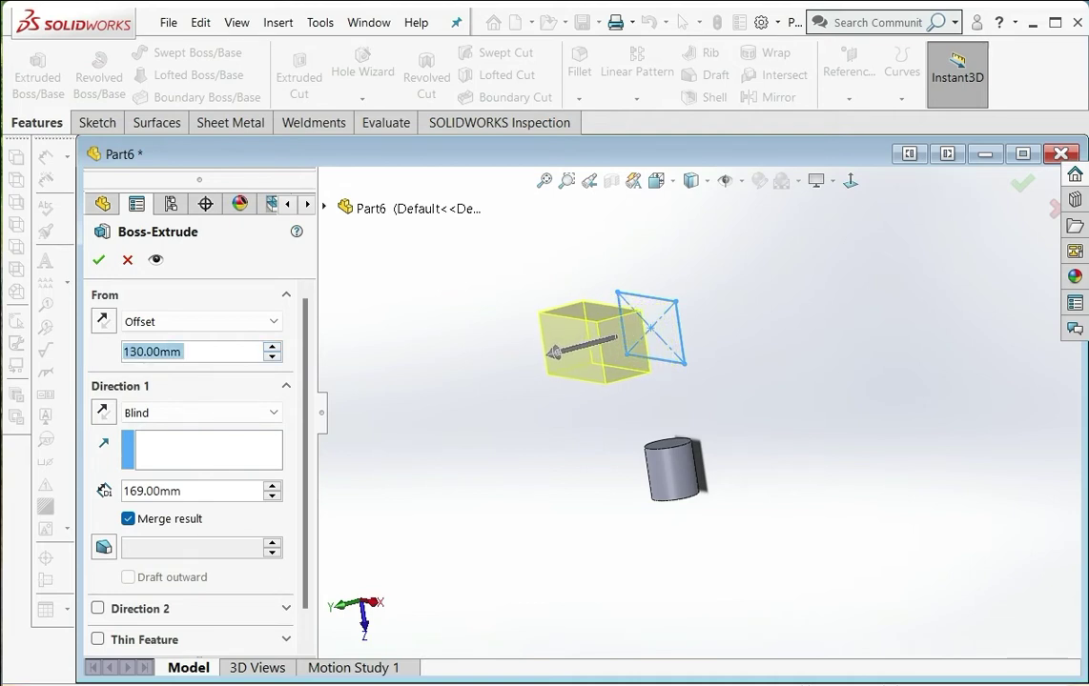
pyautogui.moveTo(553, 353); pyautogui.dragTo(551, 379)
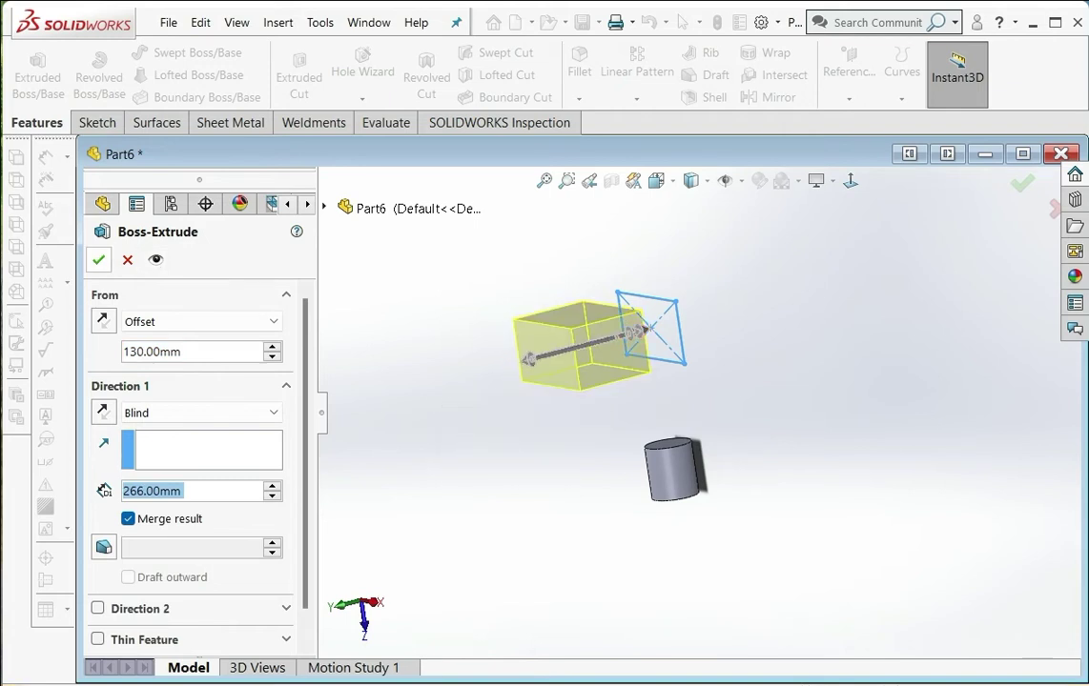
pyautogui.click(98, 260)
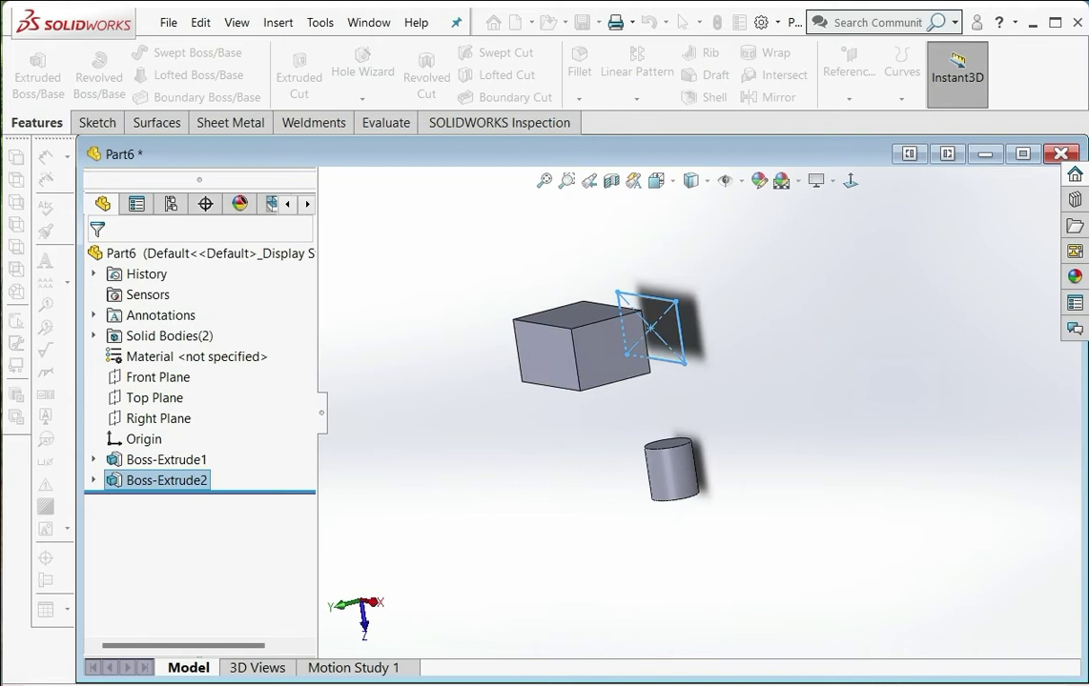
pyautogui.press('Escape')
pyautogui.press('Up')
pyautogui.press('Left')
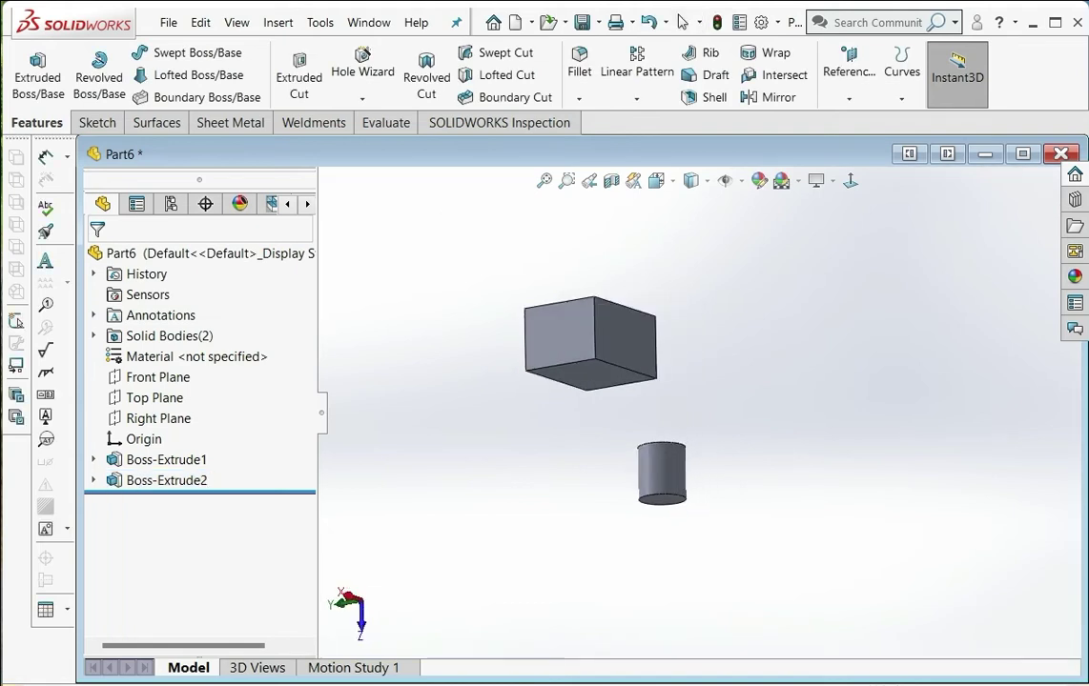
# - Open a new sketch, Sketch3, on the Right Plane
pyautogui.press('Left')
pyautogui.press('Left')
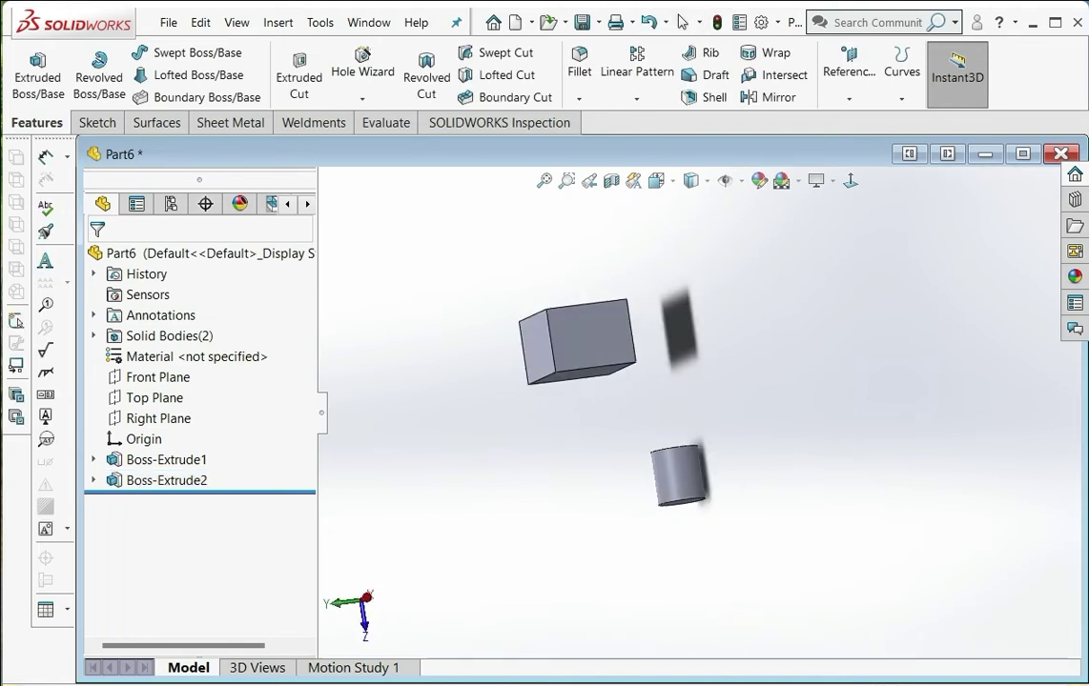
pyautogui.click(158, 418)
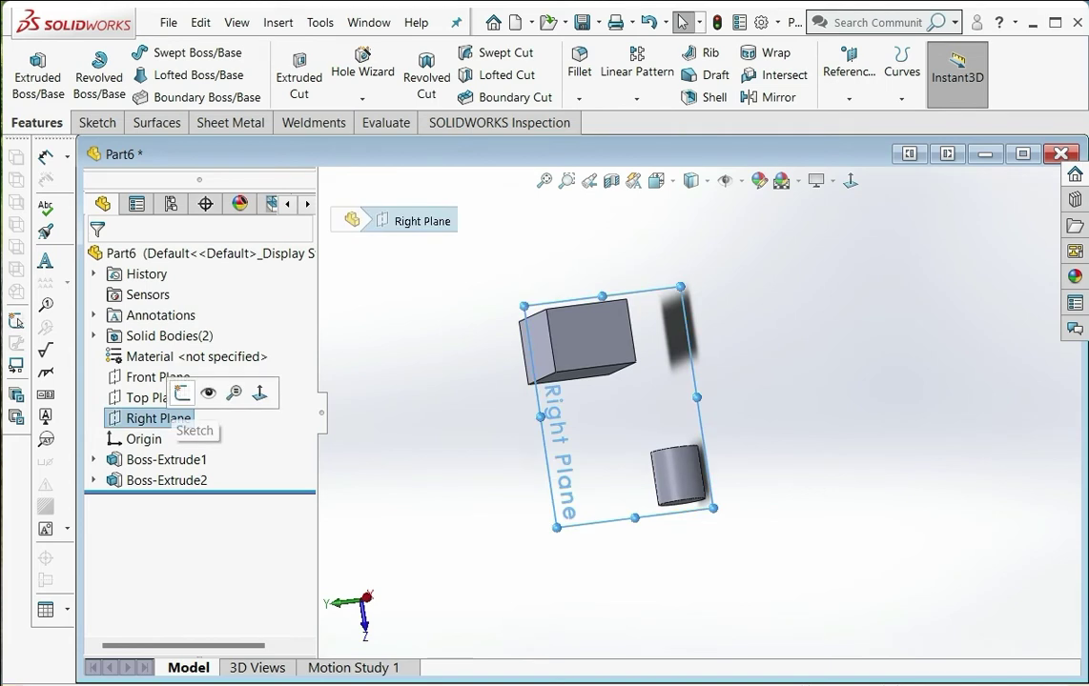
pyautogui.click(155, 383)
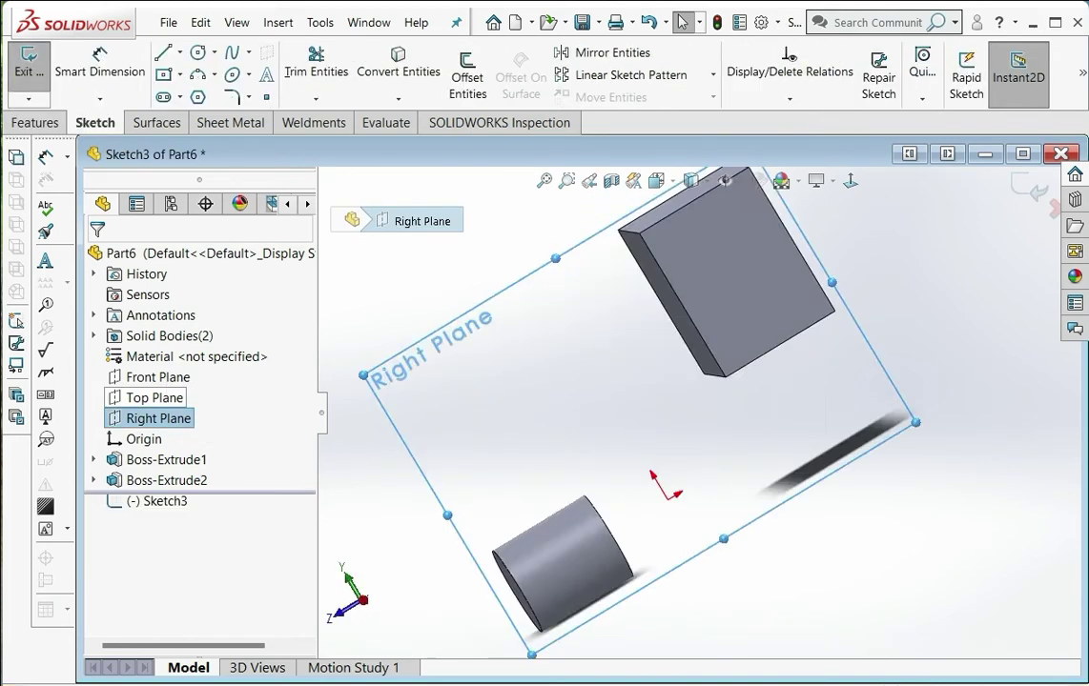
pyautogui.press('Escape')
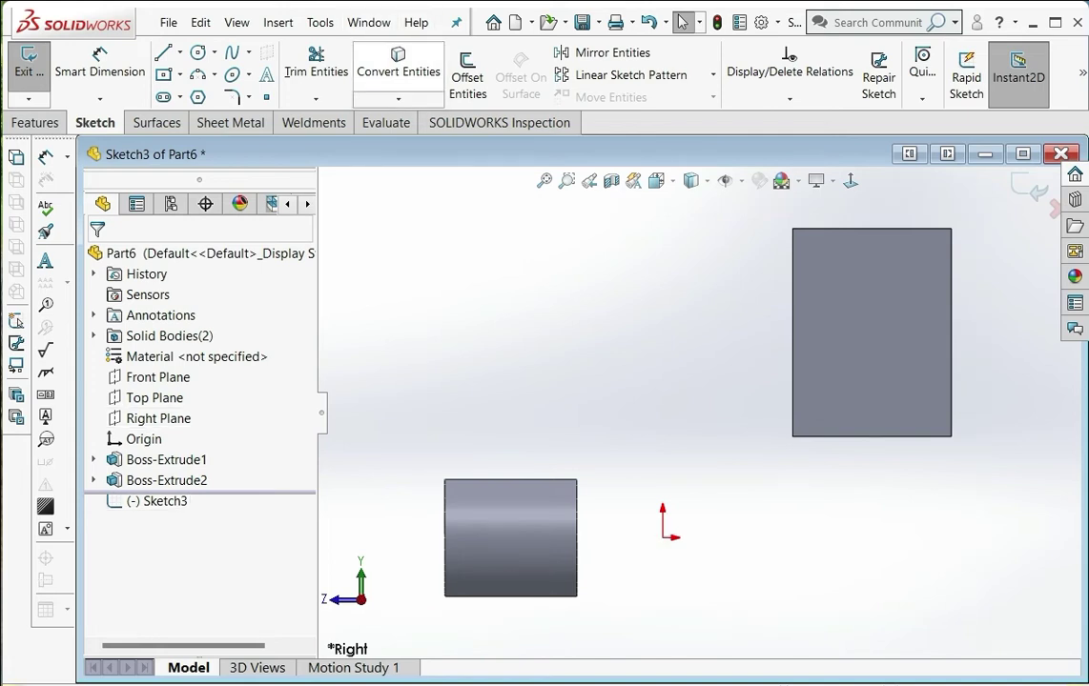
# - Convert the box's bottom edge and the cylinder's side outline into sketch lines
pyautogui.click(397, 67)
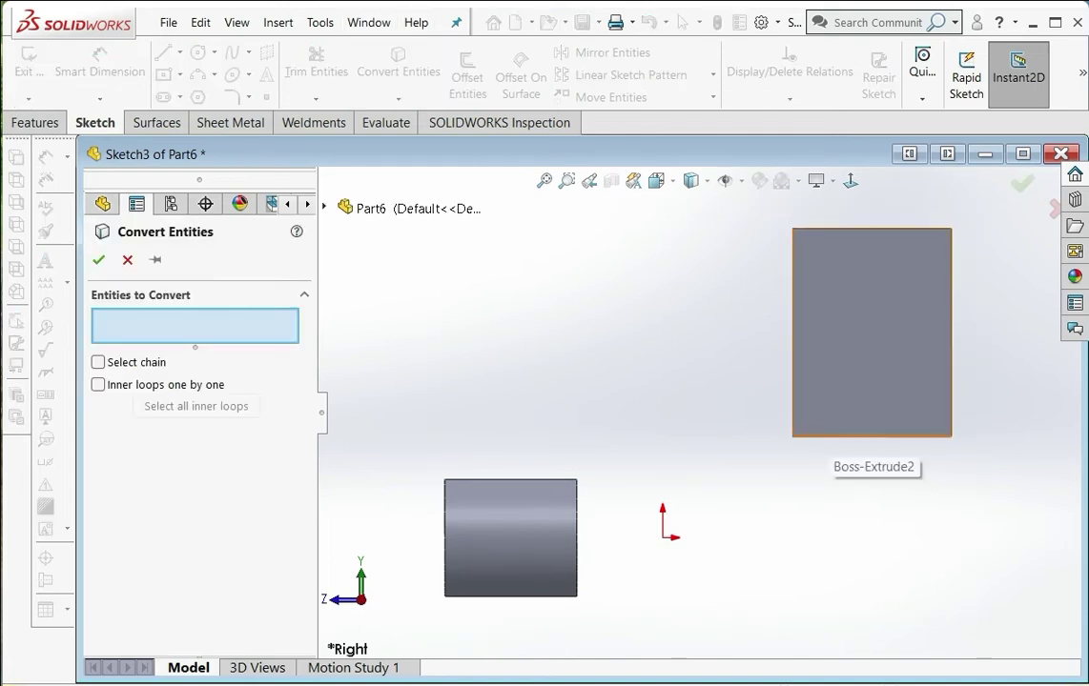
pyautogui.click(828, 436)
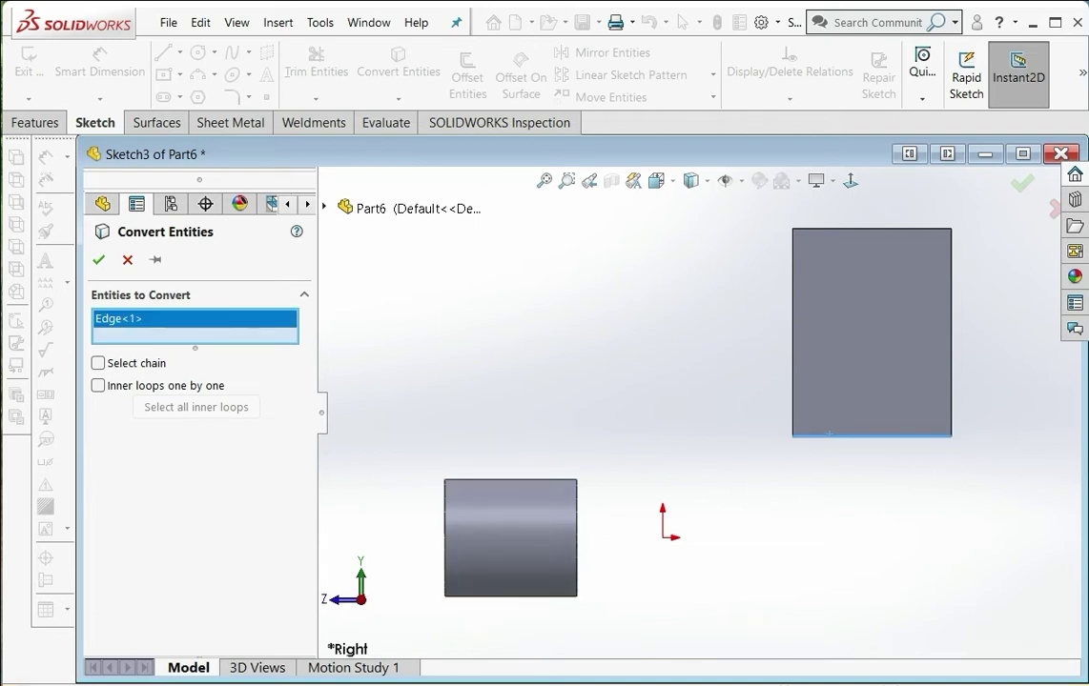
pyautogui.scroll(-4, 514, 486)
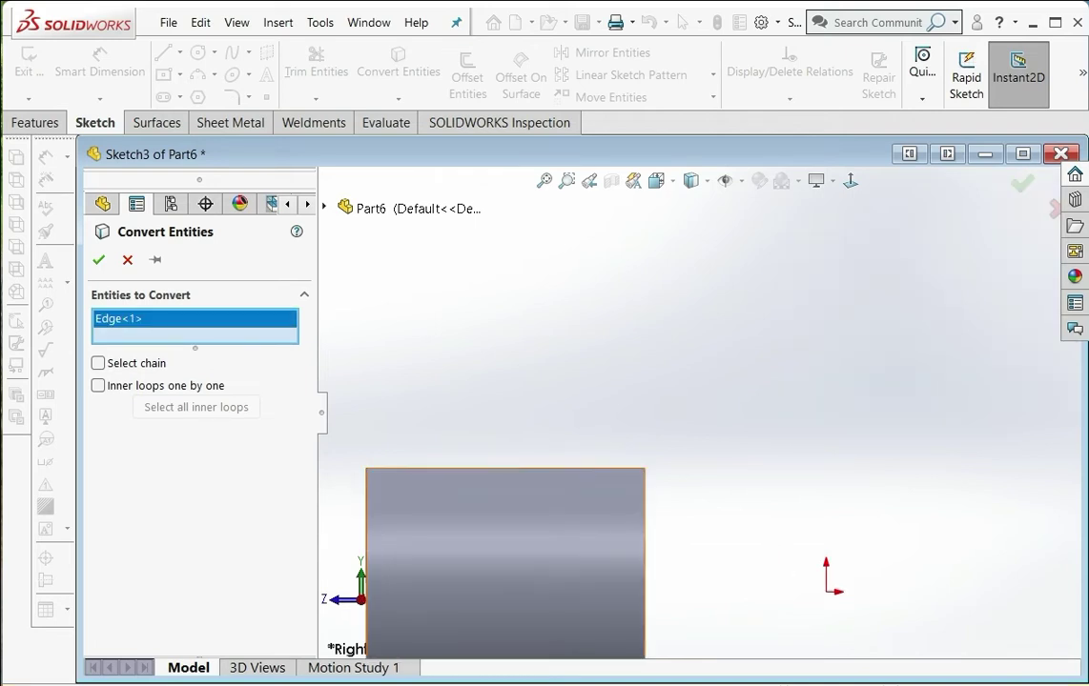
pyautogui.click(543, 468)
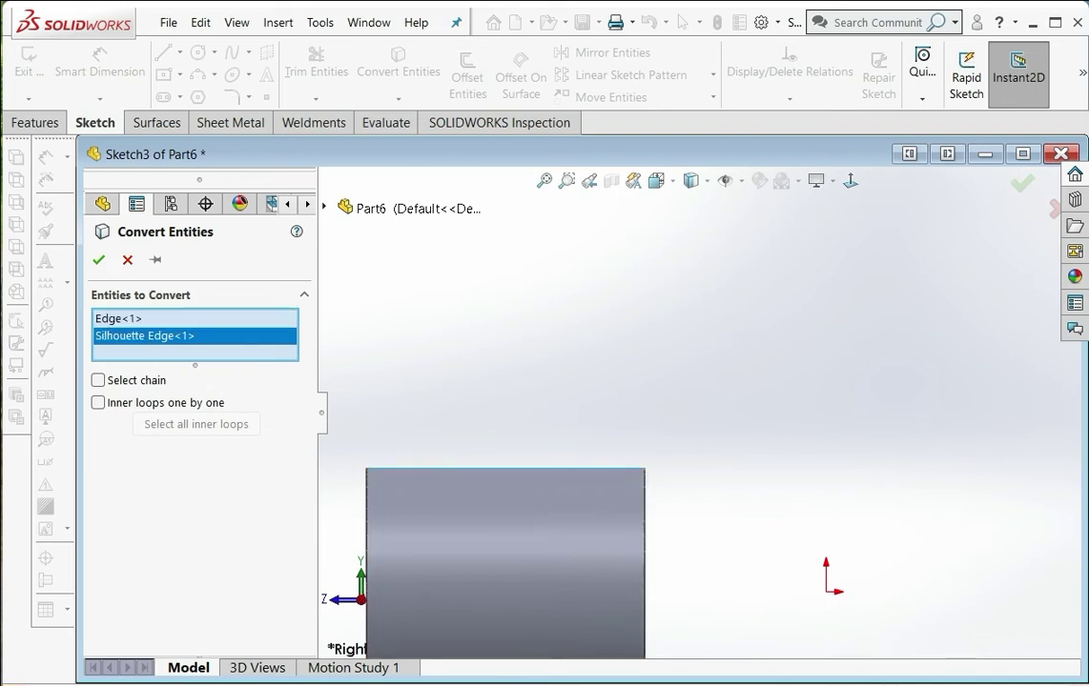
pyautogui.scroll(3, 683, 416)
pyautogui.scroll(-2, 572, 518)
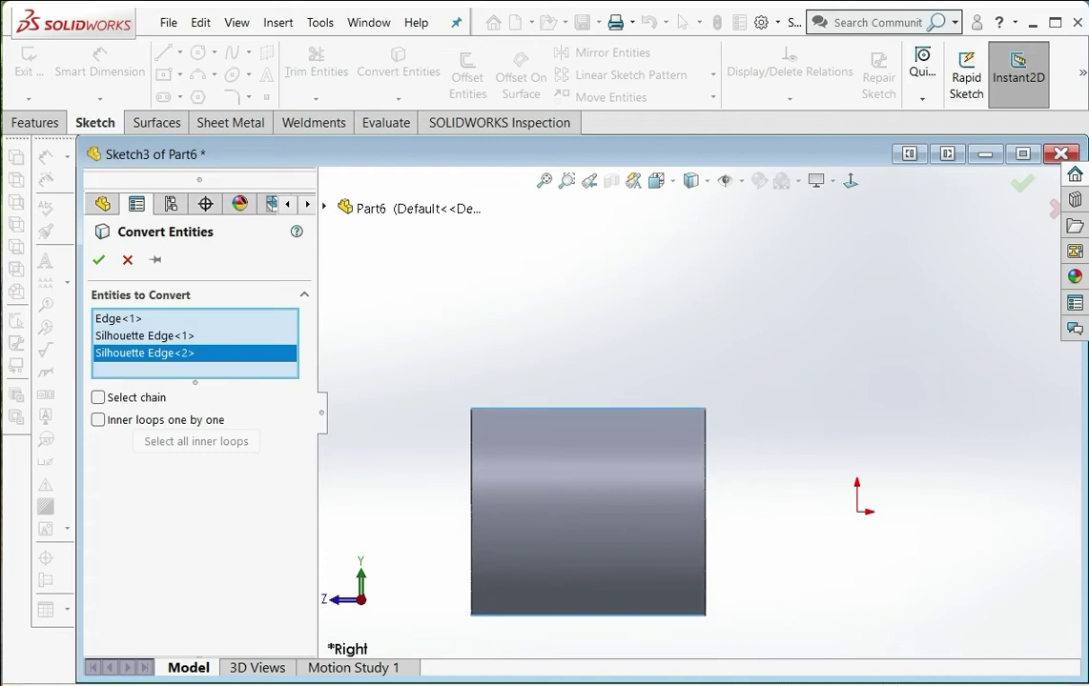
pyautogui.press('Return')
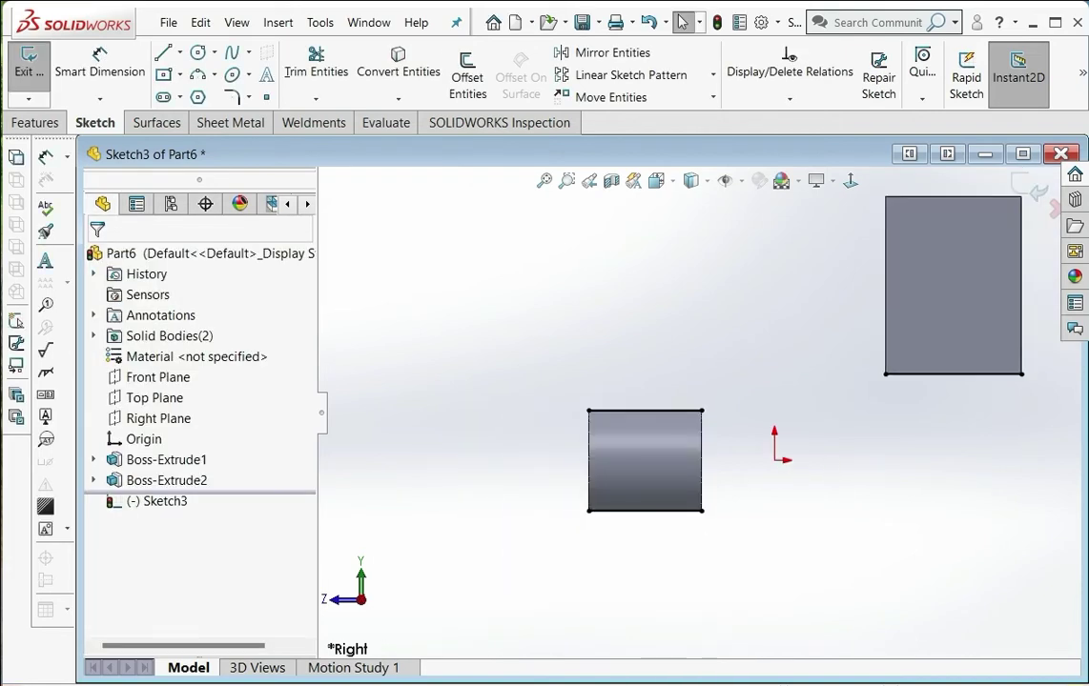
# - Select the three projected lines, review their options, then clear the selection
pyautogui.click(954, 373)
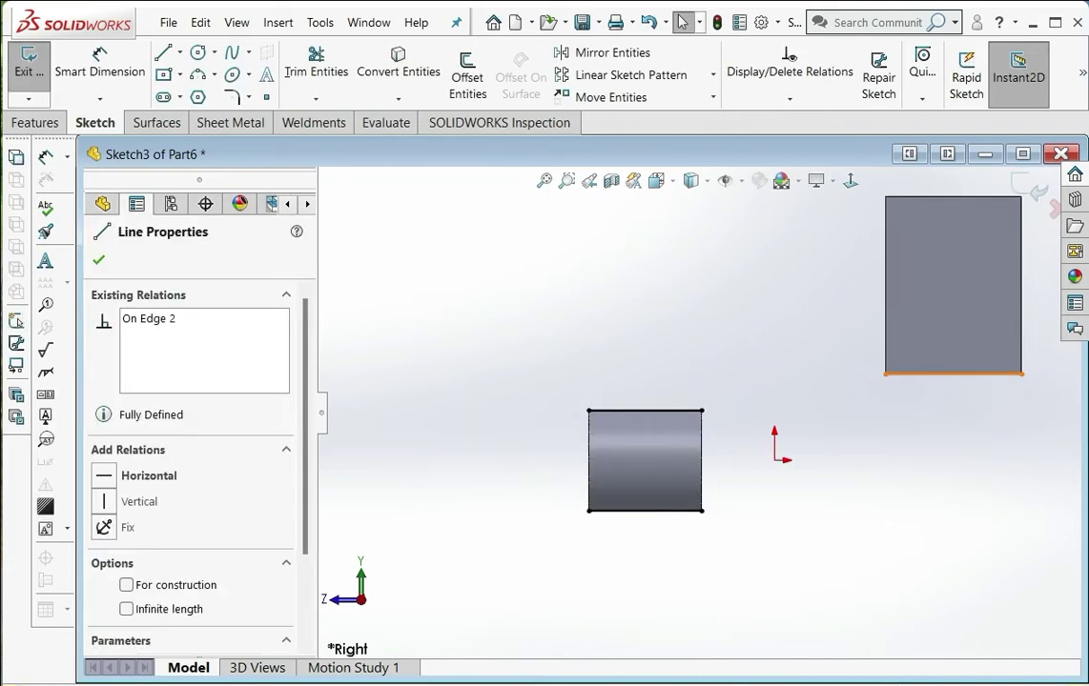
pyautogui.keyDown('ctrl'); pyautogui.click(644, 410); pyautogui.keyUp('ctrl')
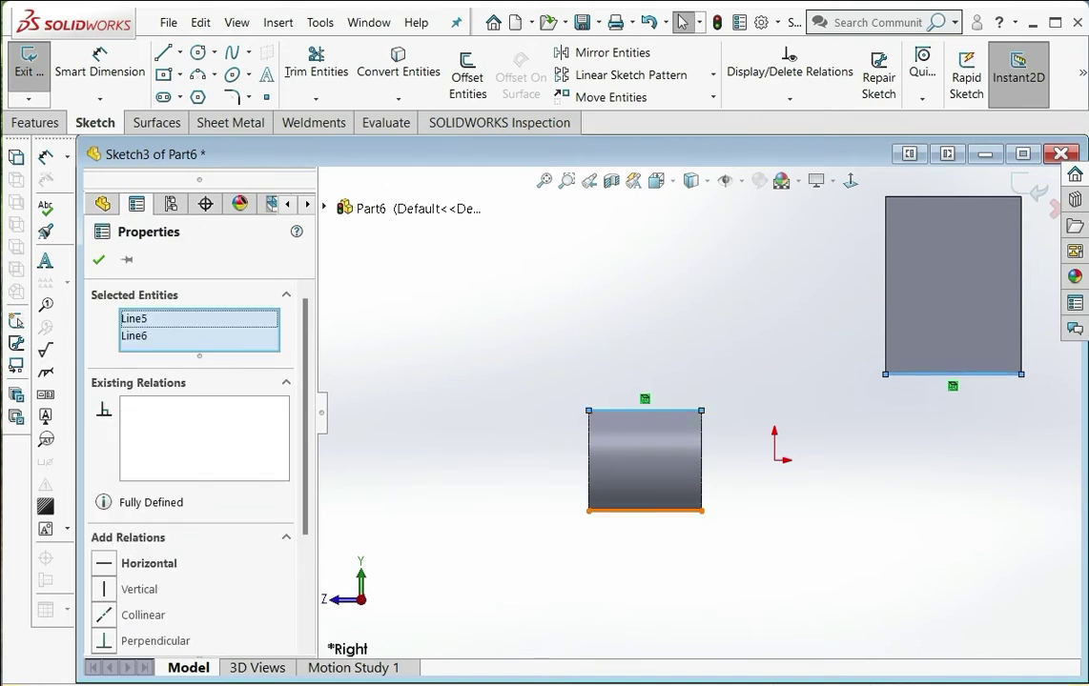
pyautogui.keyDown('ctrl'); pyautogui.click(645, 511); pyautogui.keyUp('ctrl')
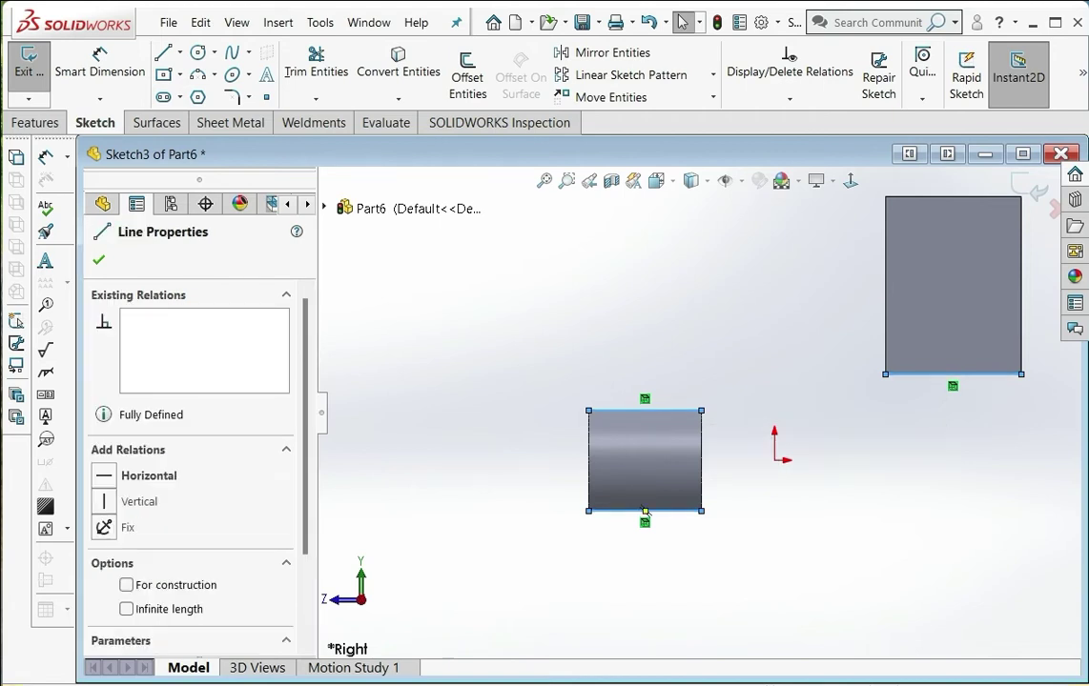
pyautogui.rightClick(618, 443)
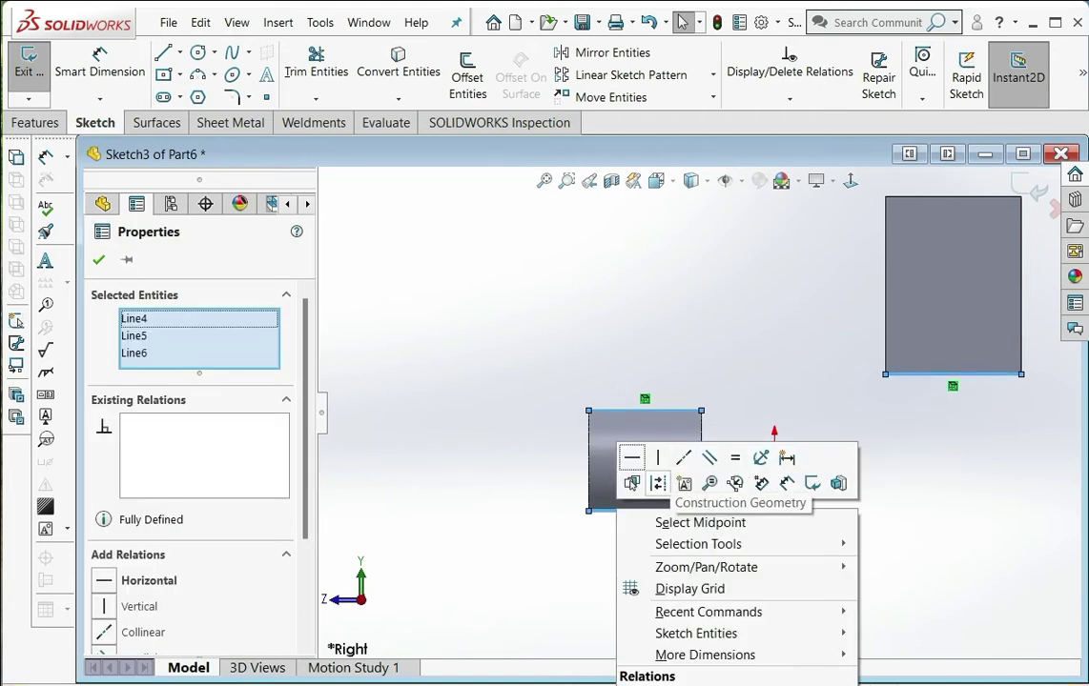
pyautogui.press('Escape')
pyautogui.scroll(-1, 955, 344)
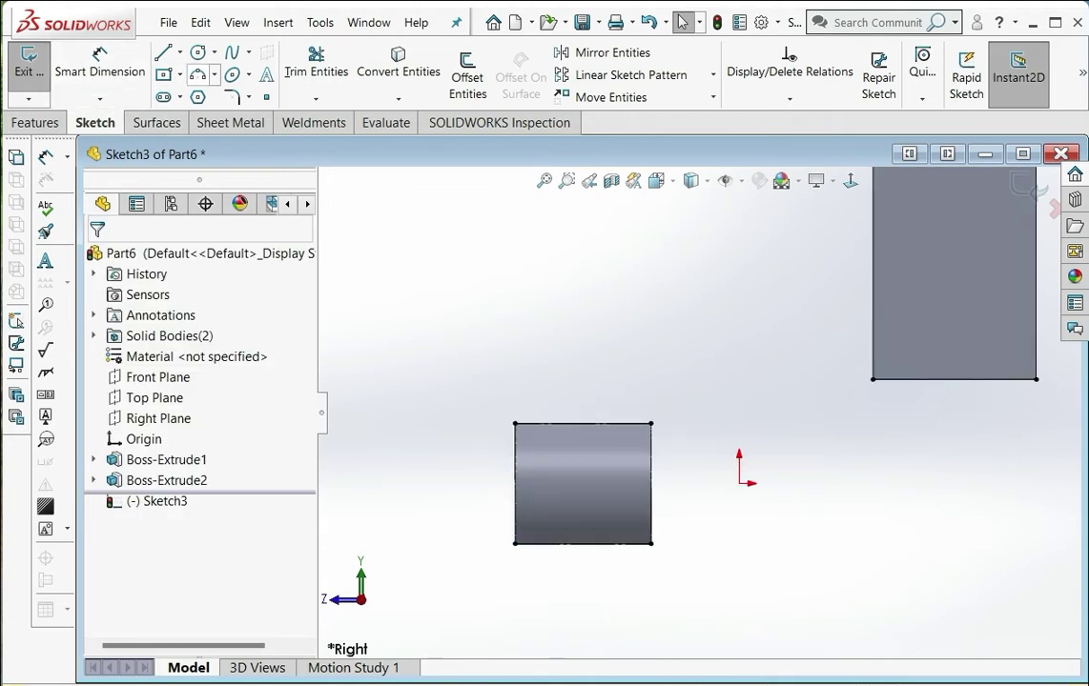
# - Draw two 3-point arcs from the cylinder's right corners to the block's bottom corners
pyautogui.click(198, 74)
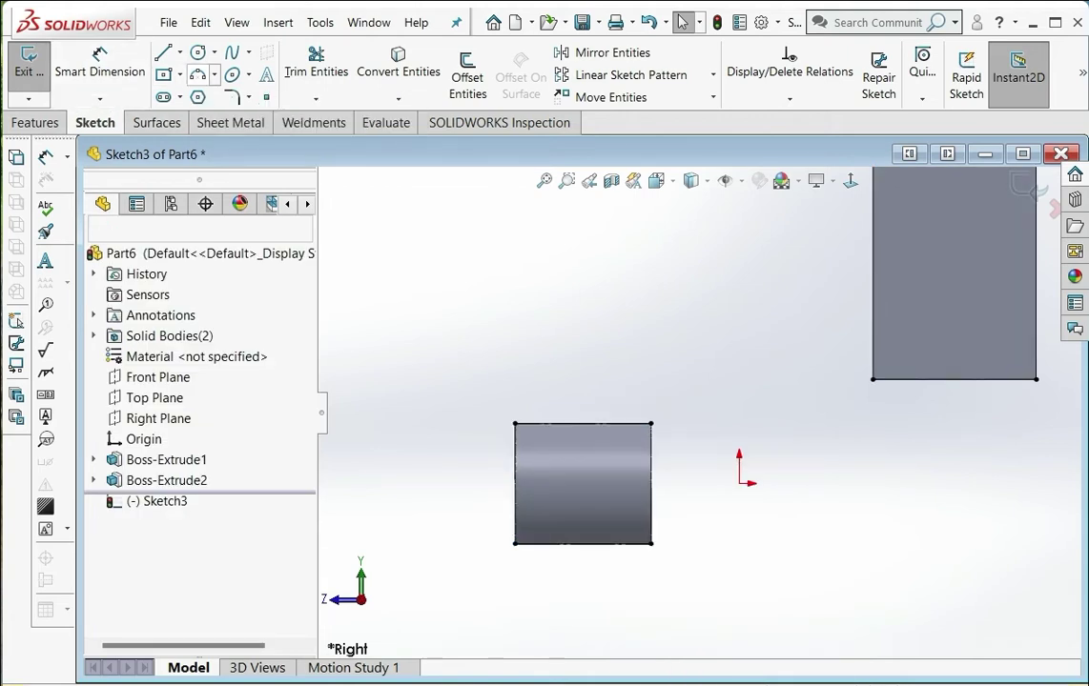
pyautogui.click(651, 423)
pyautogui.click(874, 379)
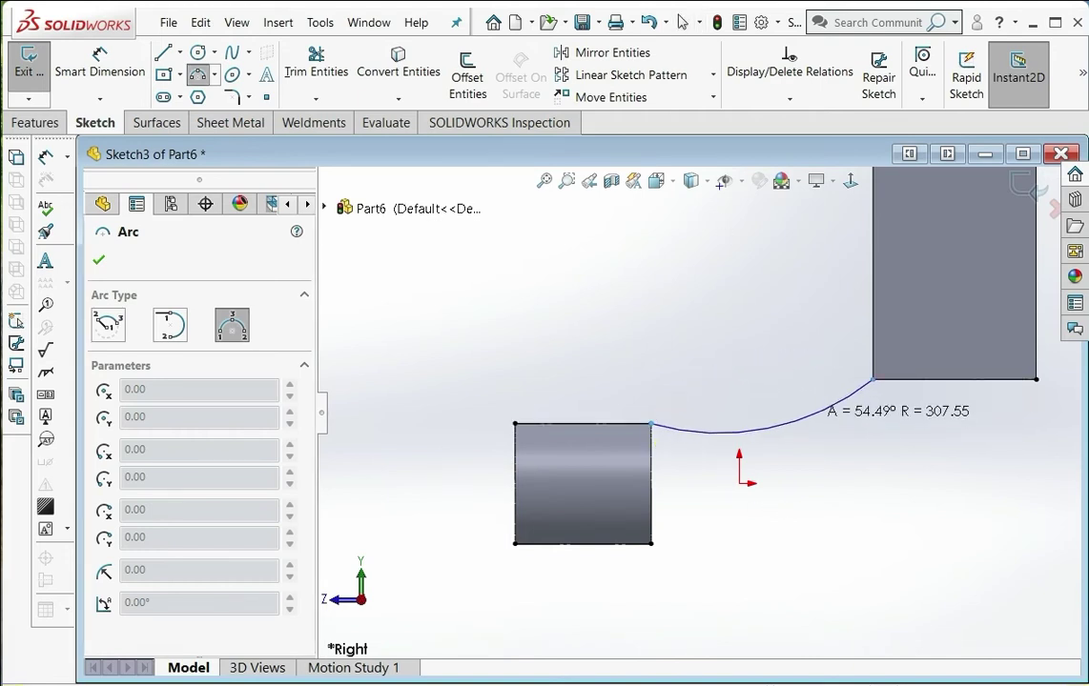
pyautogui.click(767, 428)
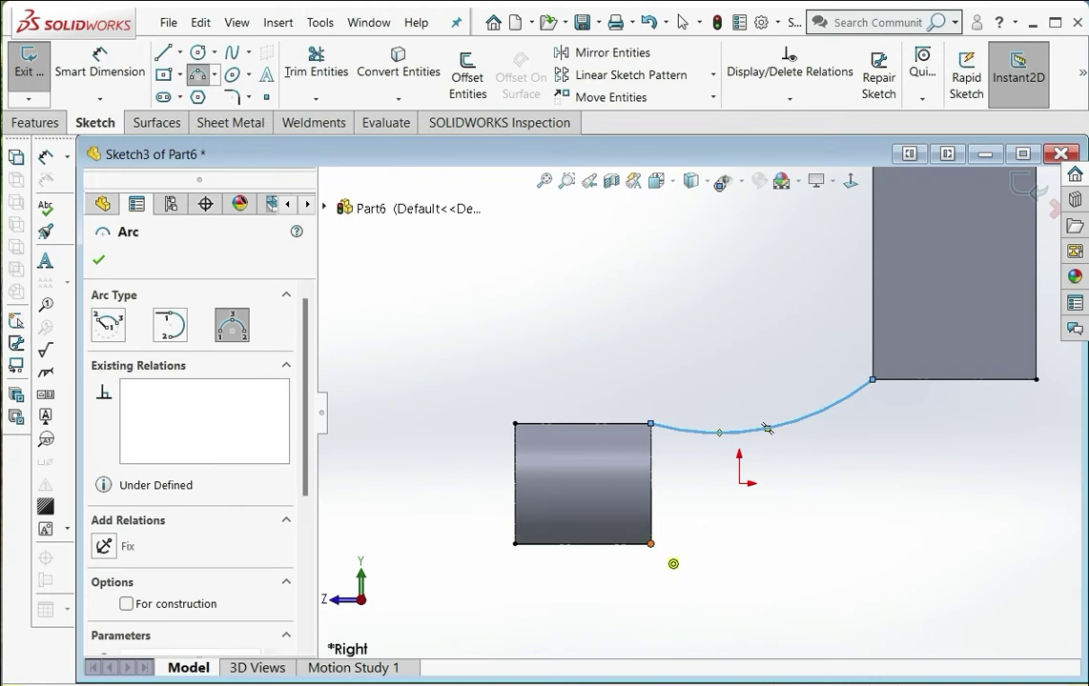
pyautogui.click(651, 543)
pyautogui.click(1036, 379)
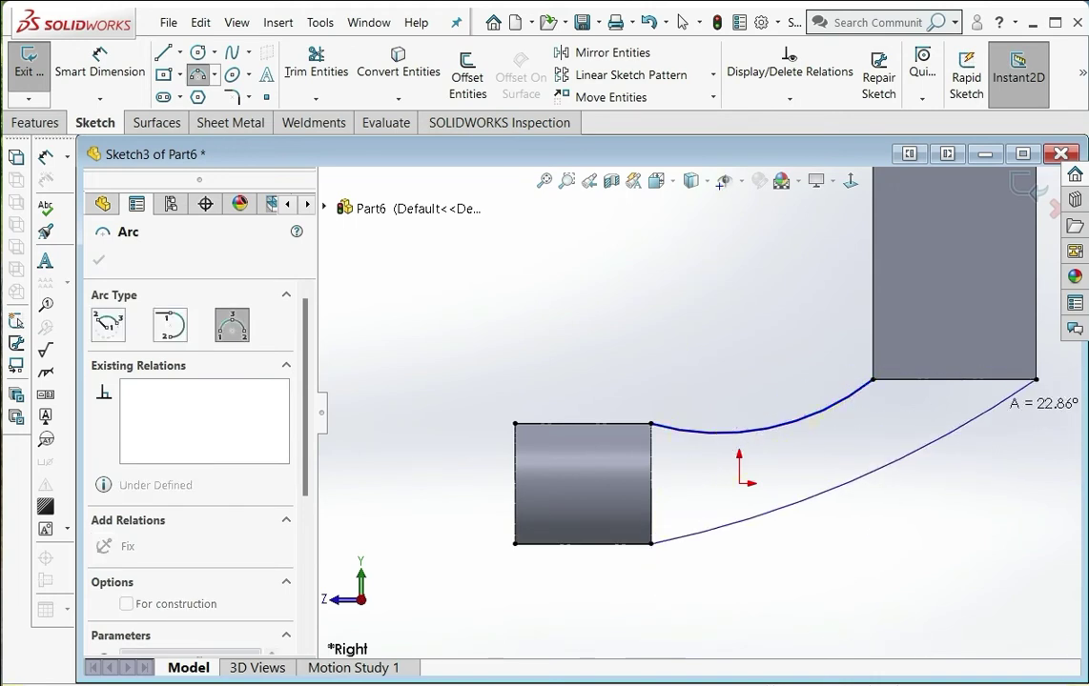
pyautogui.click(869, 523)
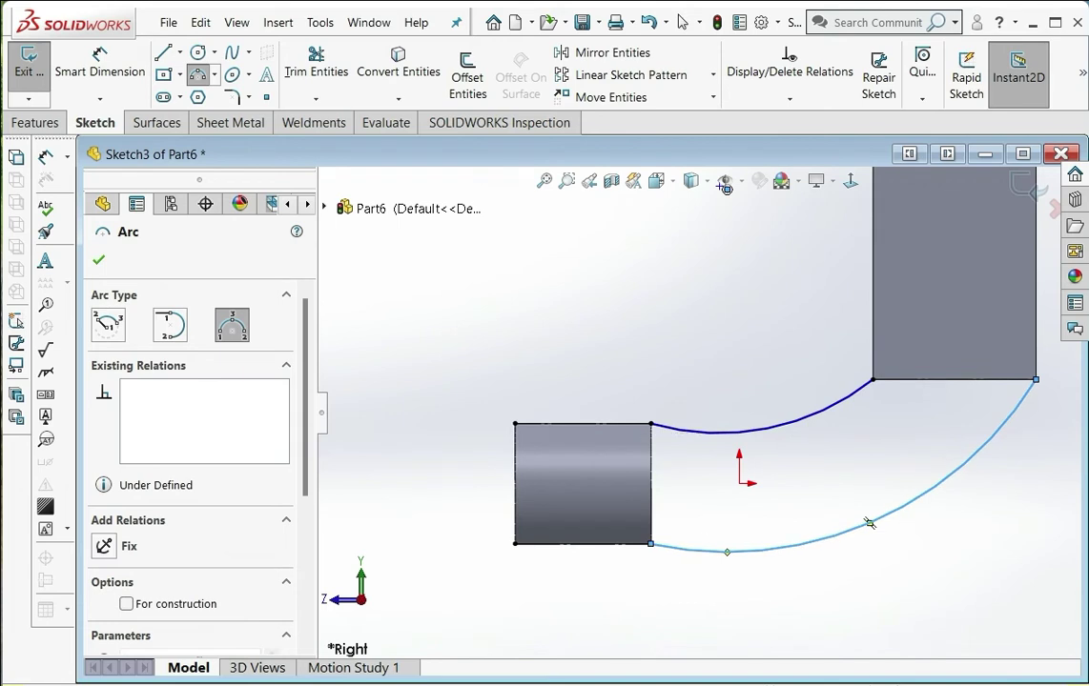
pyautogui.press('Escape')
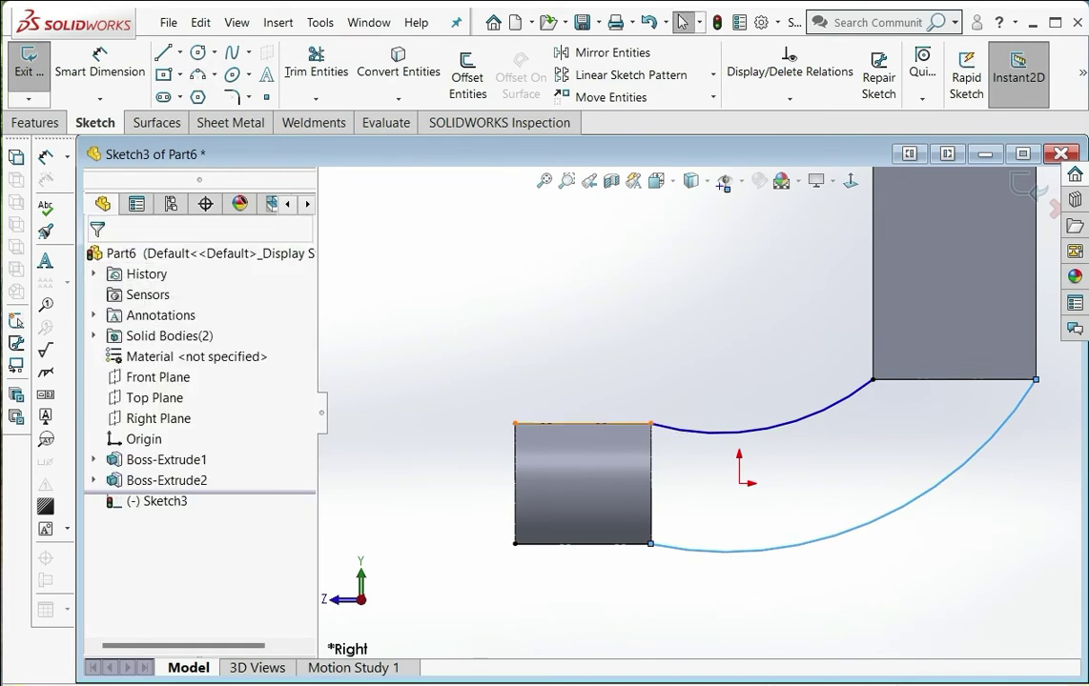
# - Make each arc tangent to the cylinder's top and bottom edge lines respectively
pyautogui.click(582, 423)
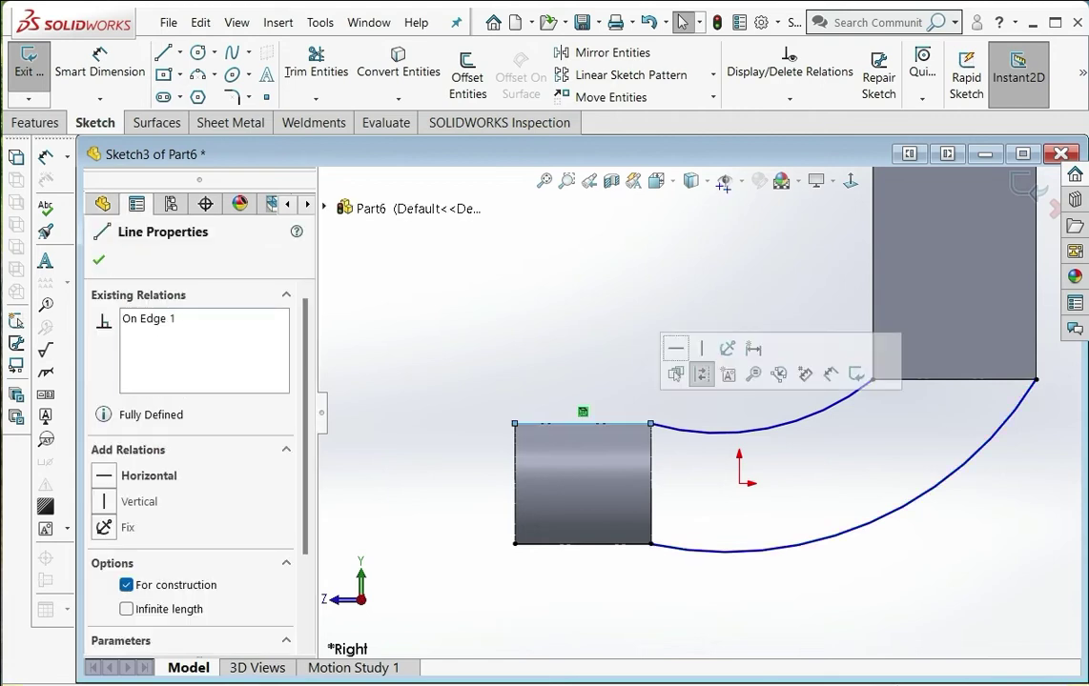
pyautogui.keyDown('ctrl'); pyautogui.click(734, 431); pyautogui.keyUp('ctrl')
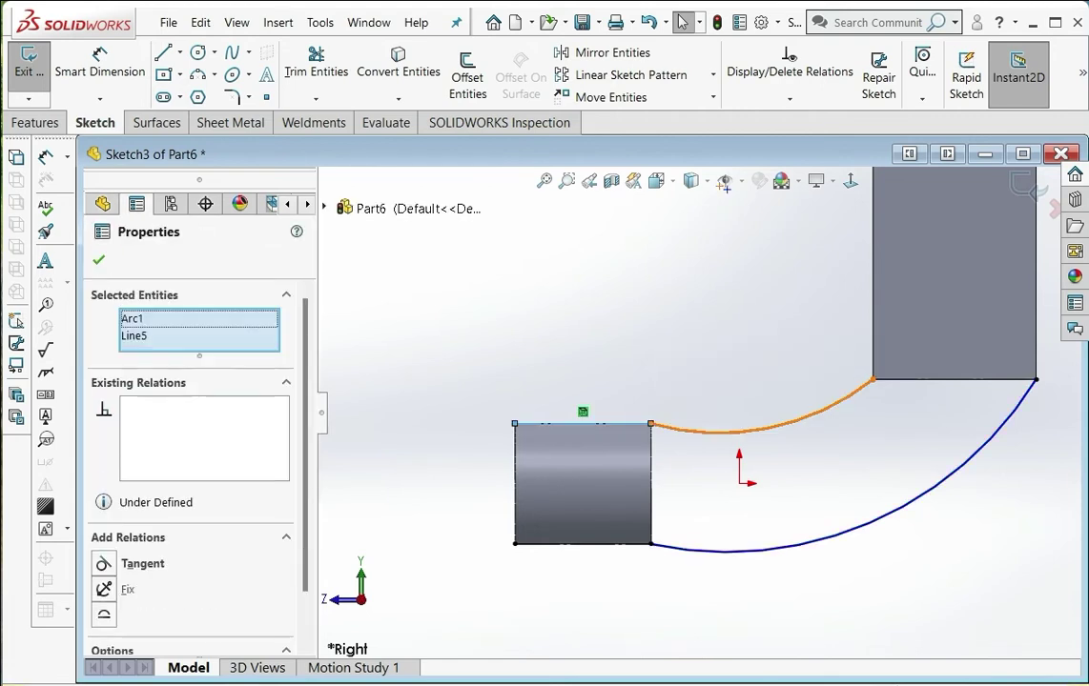
pyautogui.click(748, 356)
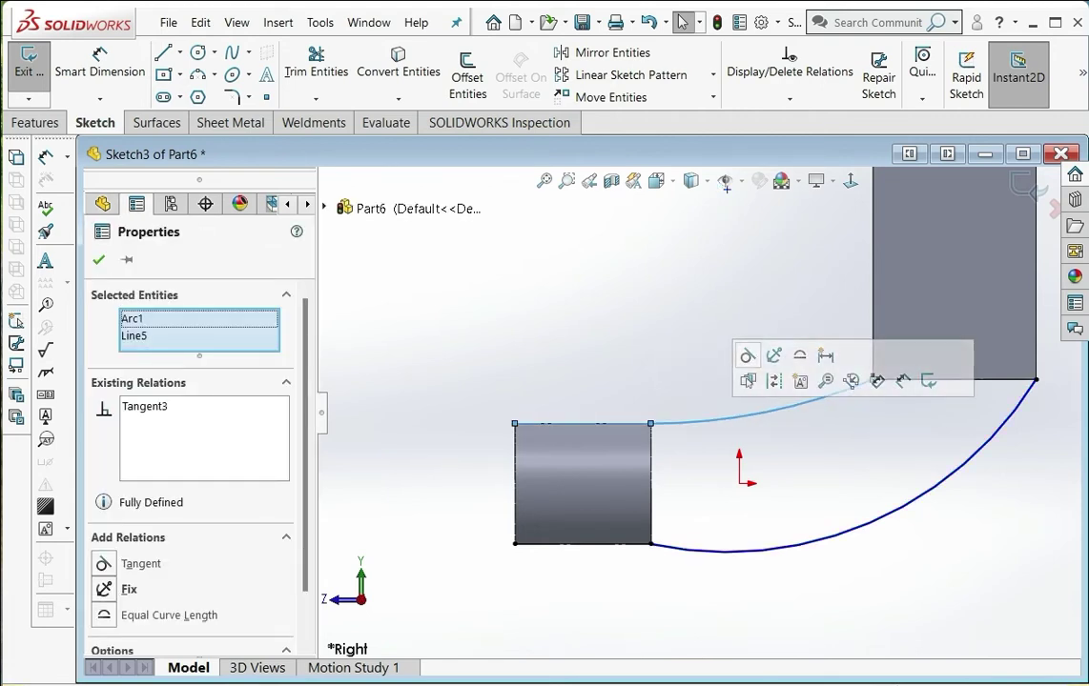
pyautogui.press('Escape')
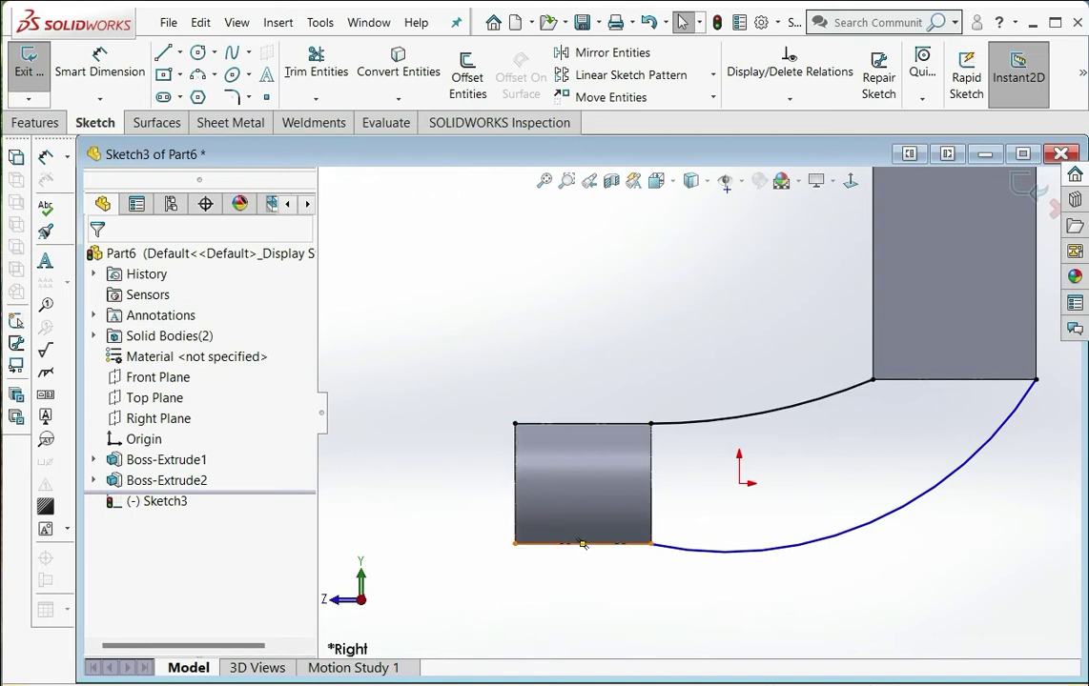
pyautogui.click(584, 545)
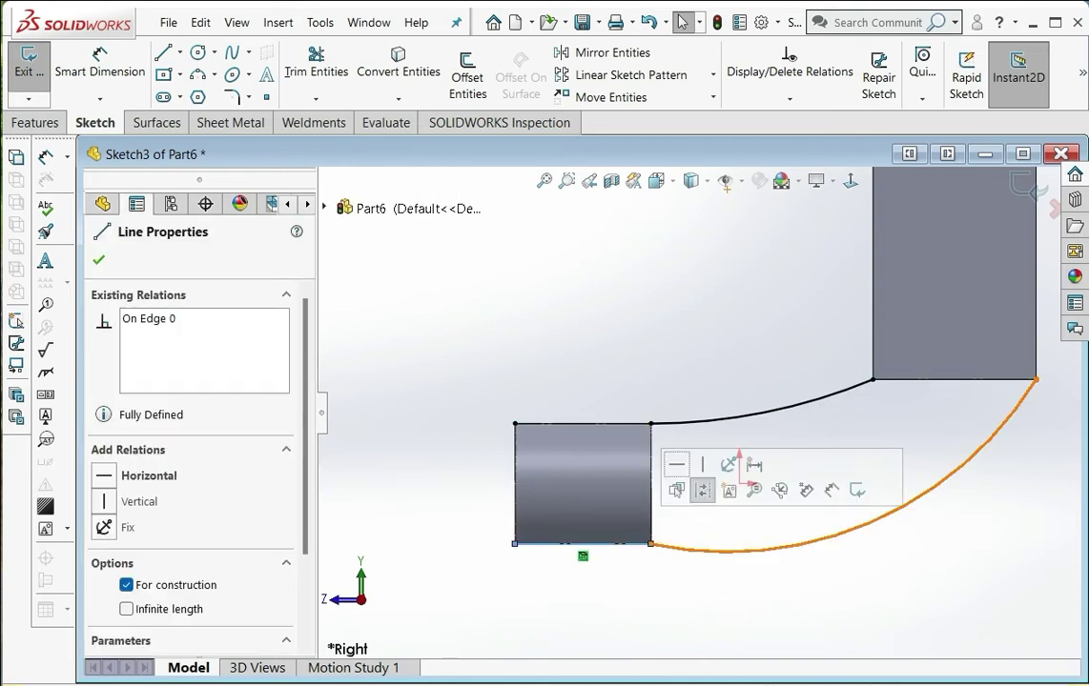
pyautogui.keyDown('ctrl'); pyautogui.click(869, 523); pyautogui.keyUp('ctrl')
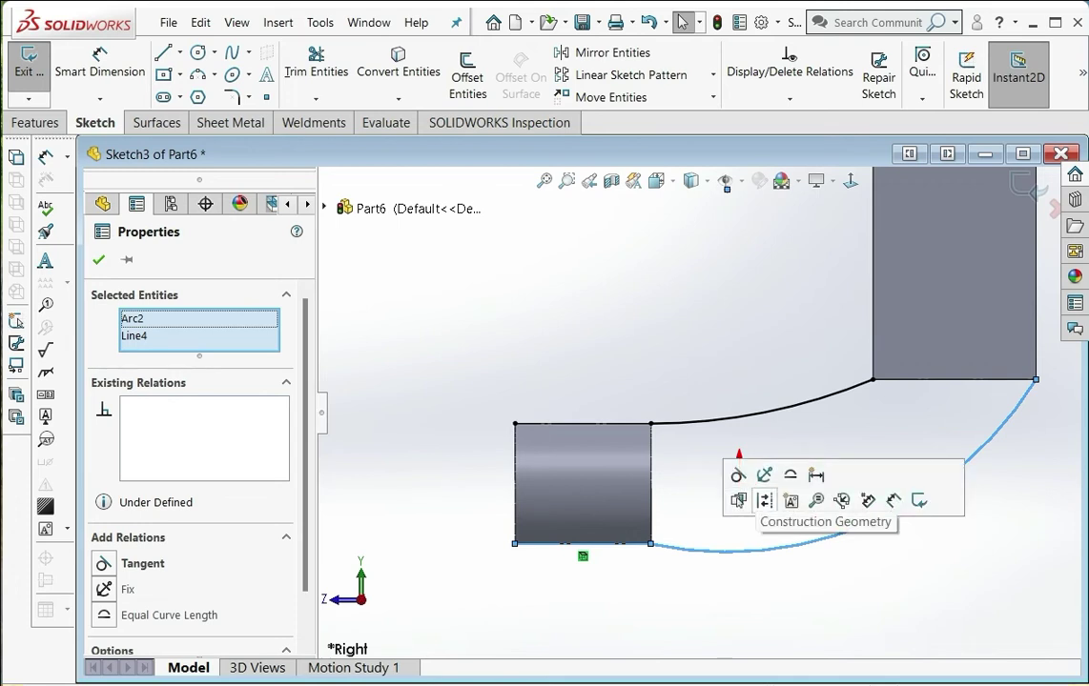
pyautogui.click(739, 475)
pyautogui.press('Escape')
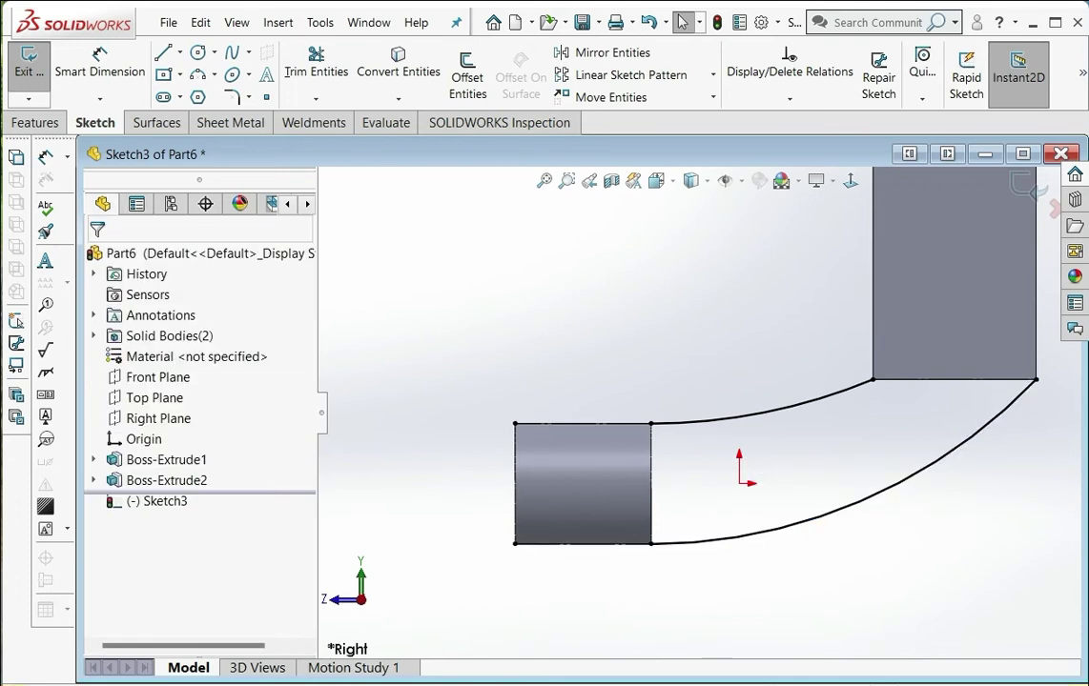
pyautogui.moveTo(701, 429); pyautogui.dragTo(701, 429, button='middle')
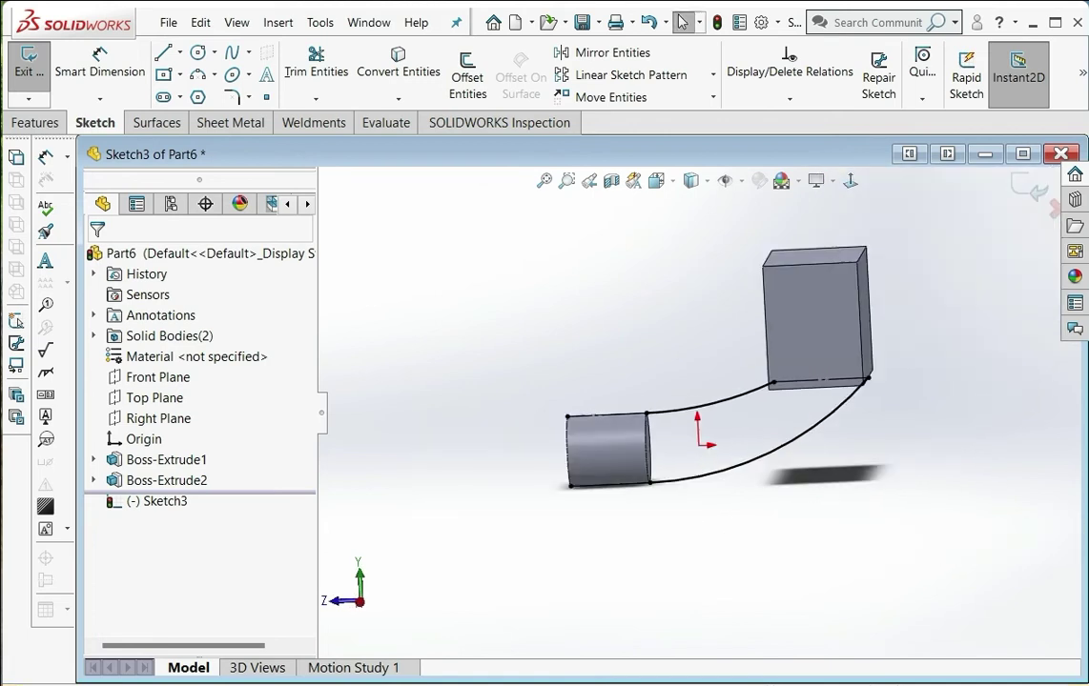
# - Exit Sketch3 and orbit to view the arcs linking cylinder and block
pyautogui.scroll(4, 699, 419)
pyautogui.moveTo(644, 216); pyautogui.dragTo(650, 214, button='middle')
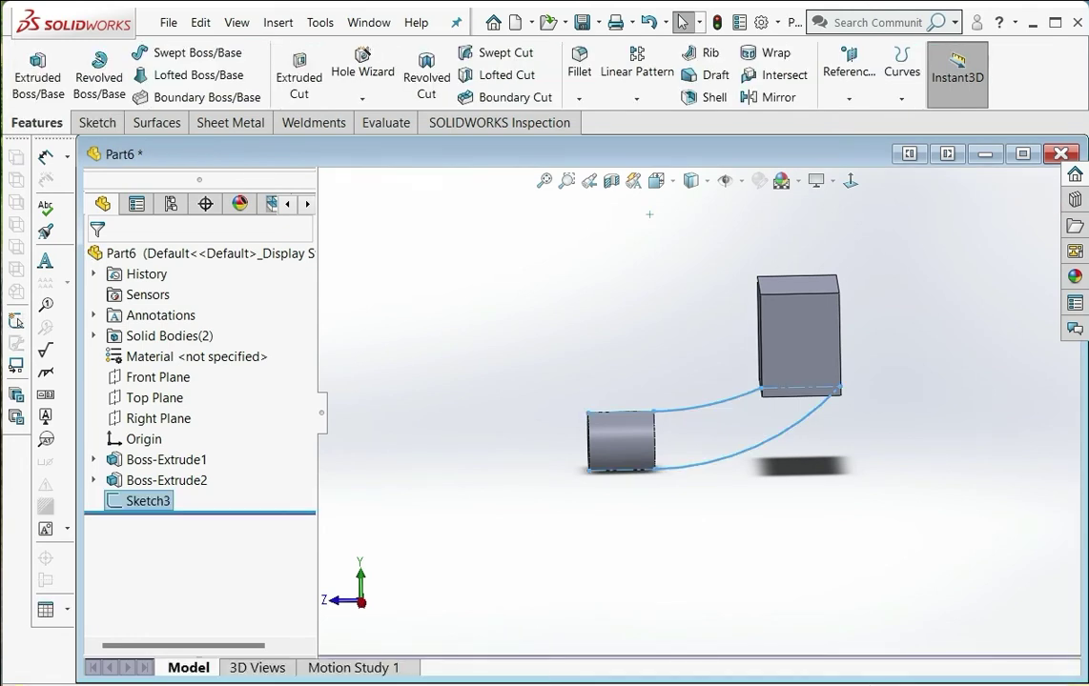
pyautogui.press('f')
pyautogui.press('Up')
pyautogui.press('Escape')
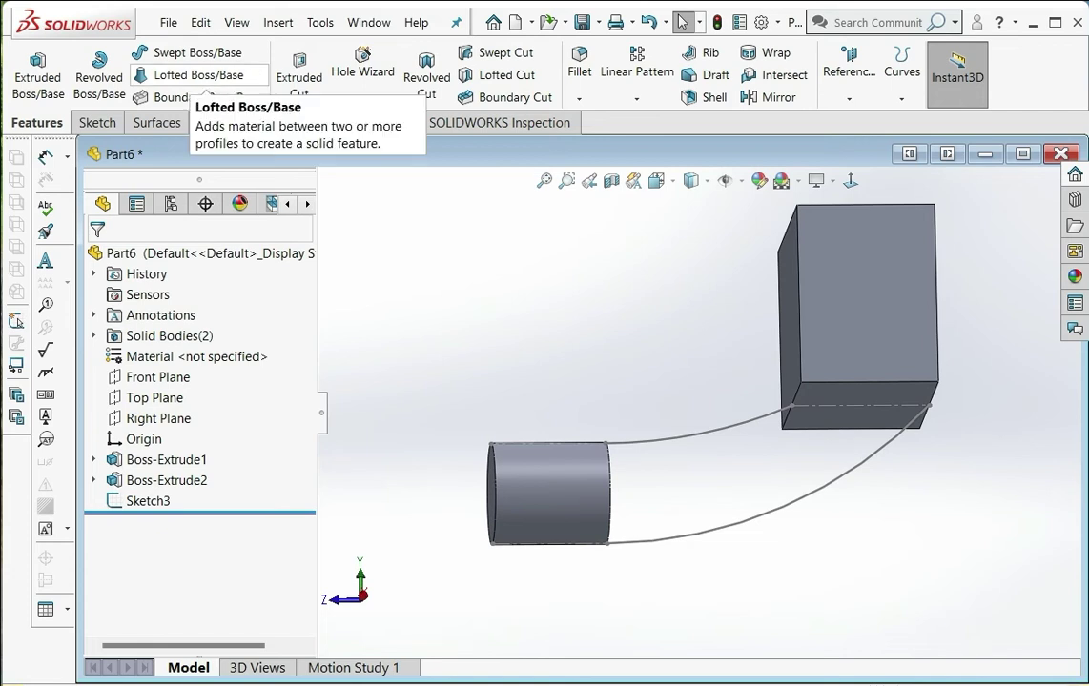
# - Loft the block's bottom face to the cylinder's end face, creating Loft1 as one solid
pyautogui.click(191, 74)
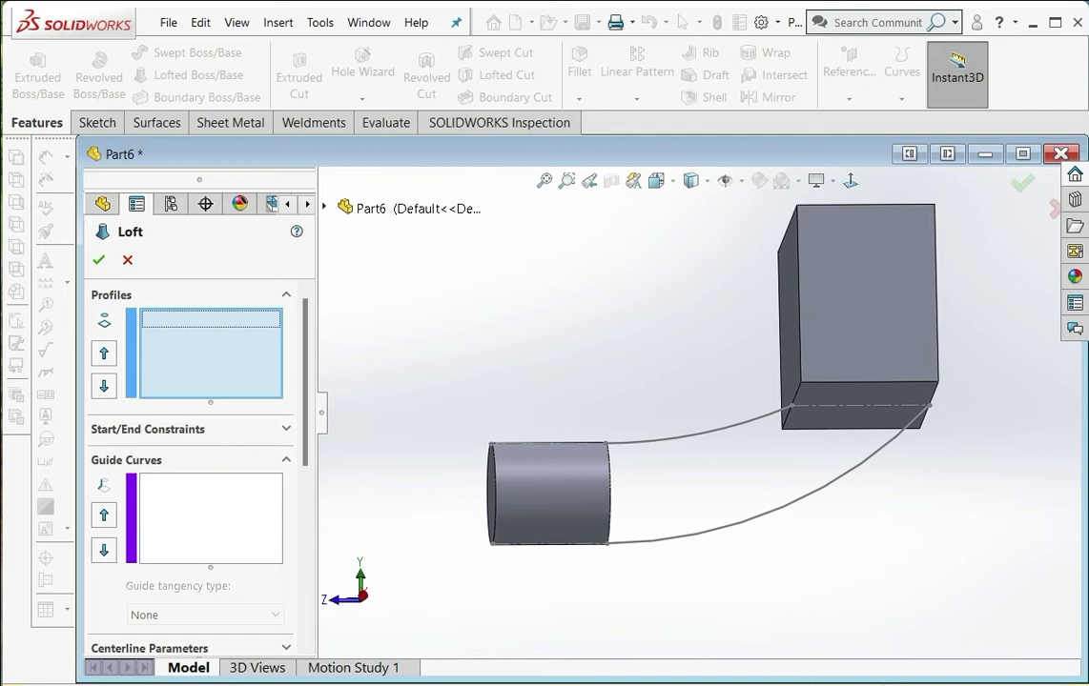
pyautogui.moveTo(686, 381); pyautogui.dragTo(724, 381, button='middle')
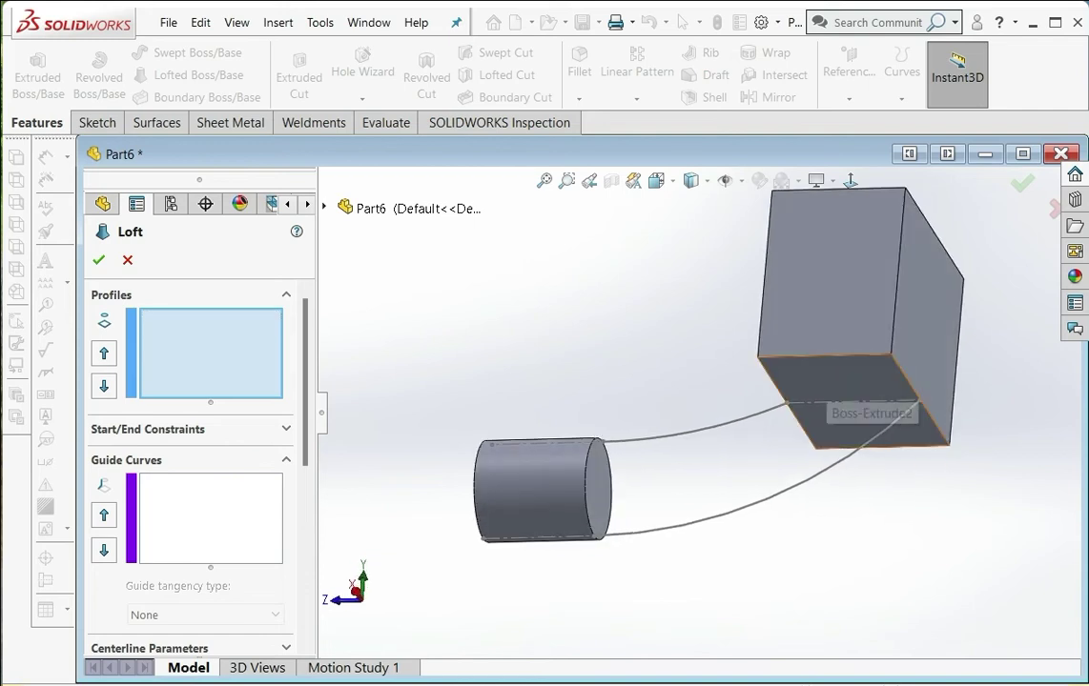
pyautogui.click(838, 400)
pyautogui.click(599, 489)
pyautogui.moveTo(598, 488)
pyautogui.mouseDown(button='middle')
pyautogui.moveTo(610, 572)
pyautogui.moveTo(627, 590)
pyautogui.mouseUp(button='middle')
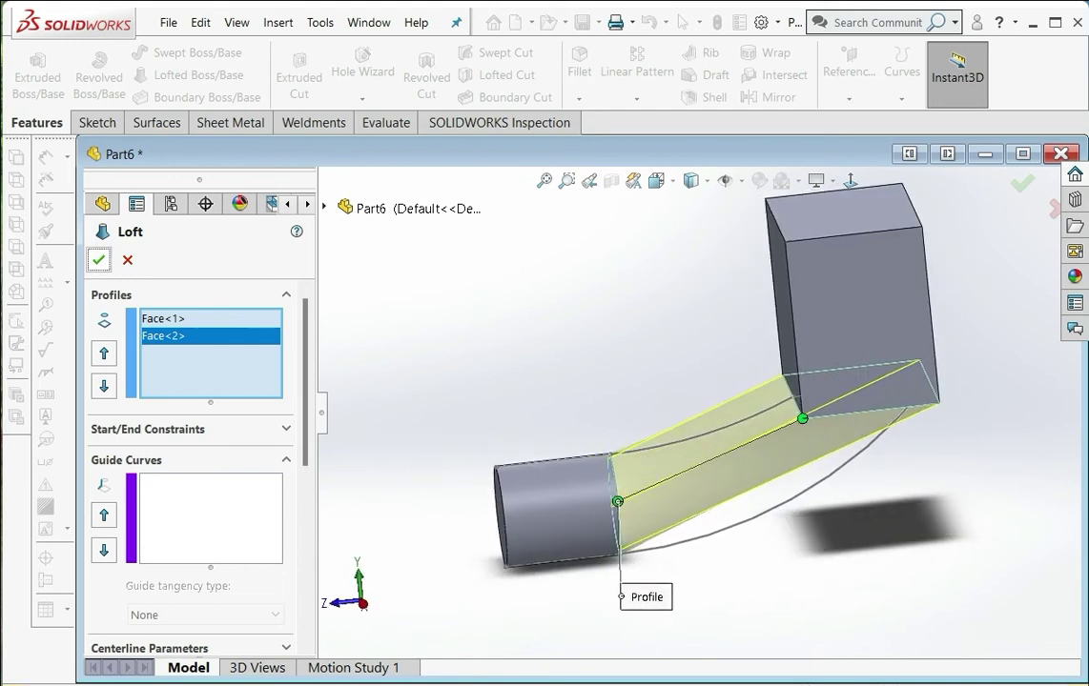
pyautogui.click(99, 259)
pyautogui.moveTo(322, 522)
pyautogui.mouseDown(button='middle')
pyautogui.moveTo(333, 522)
pyautogui.moveTo(315, 539)
pyautogui.mouseUp(button='middle')
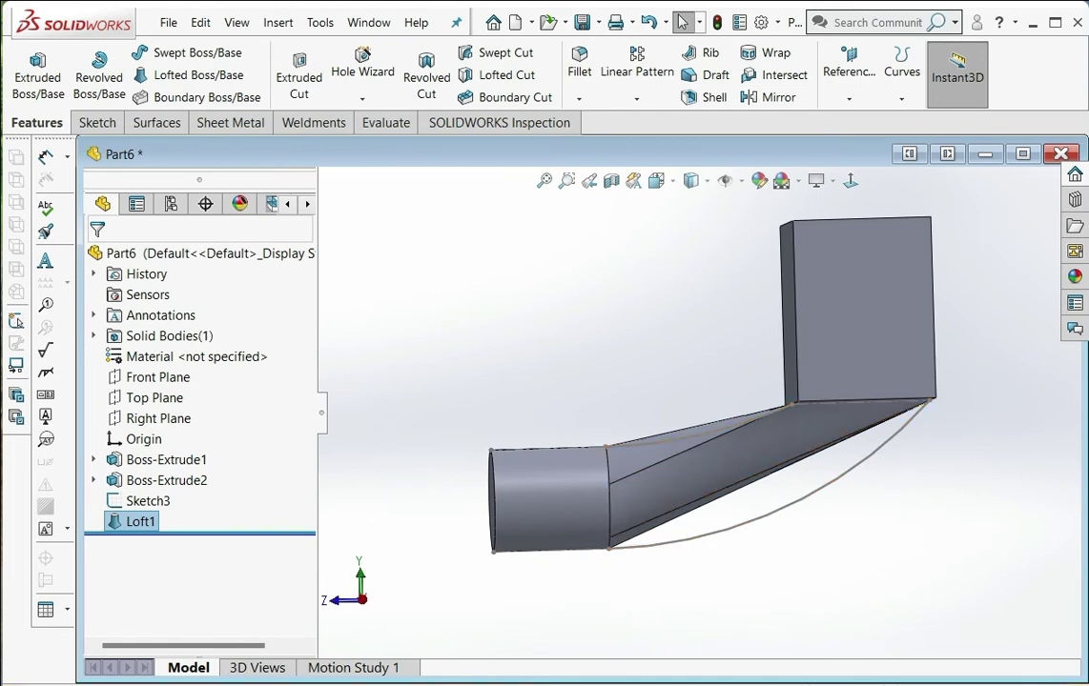
# - Reopen Loft1 for editing and show its empty Guide Curves list
pyautogui.rightClick(141, 521)
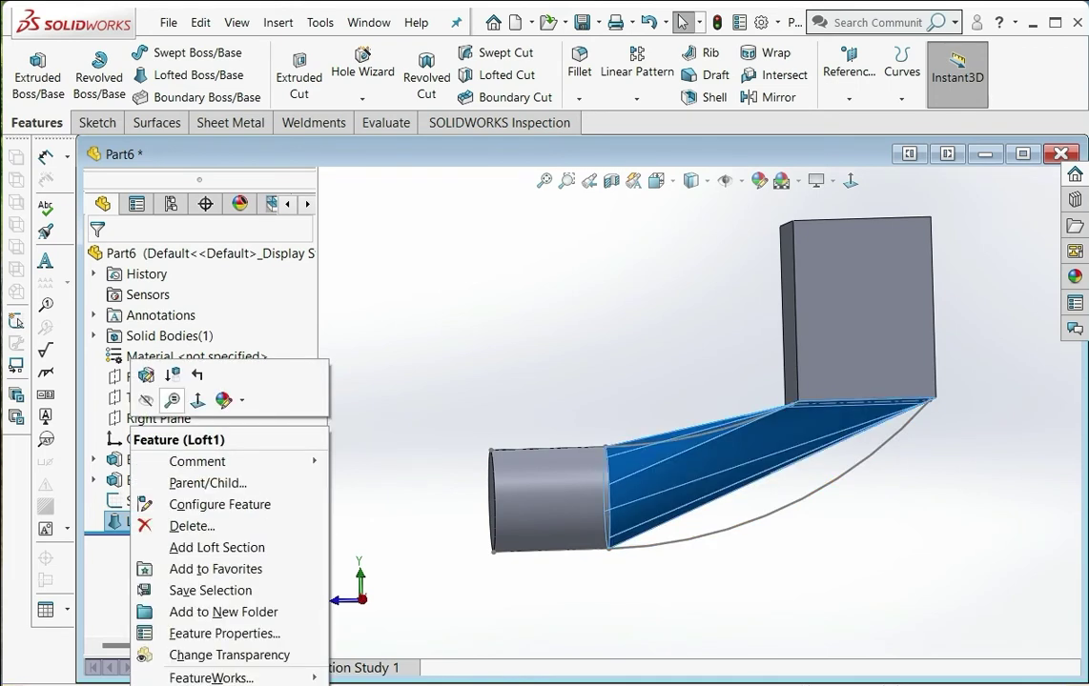
pyautogui.press('Escape')
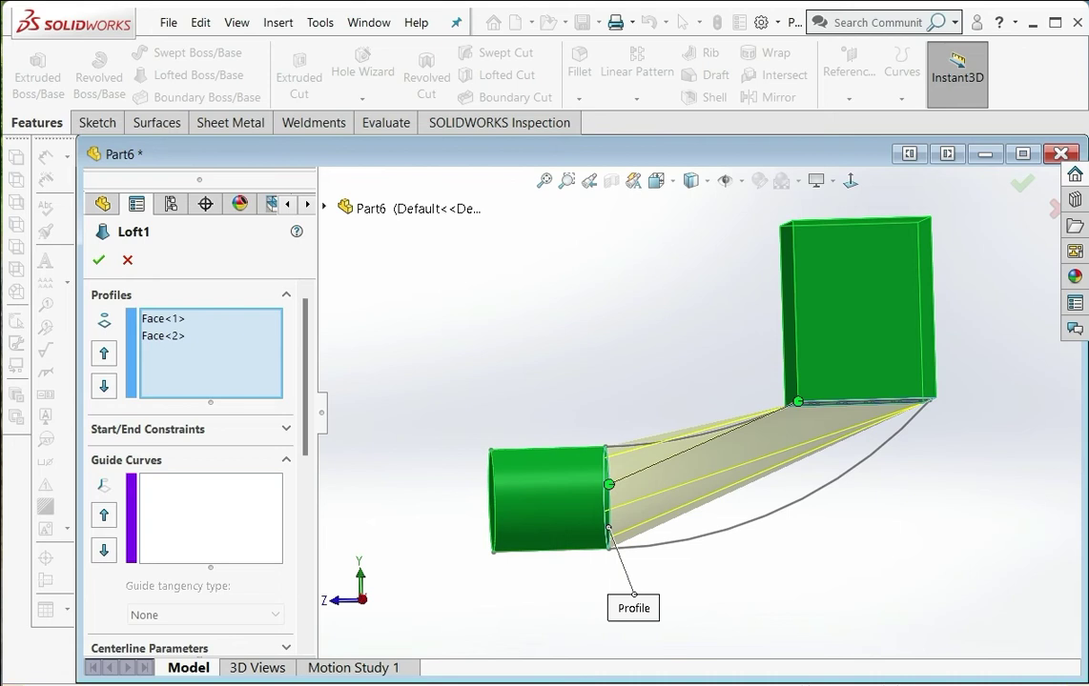
pyautogui.click(286, 459)
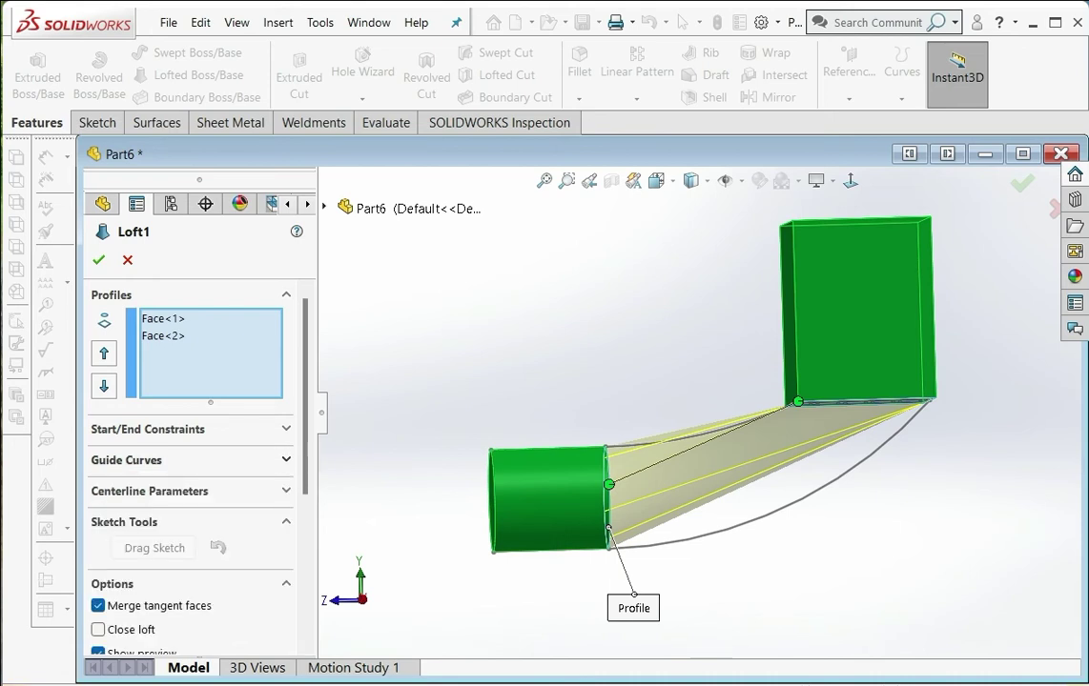
pyautogui.click(286, 460)
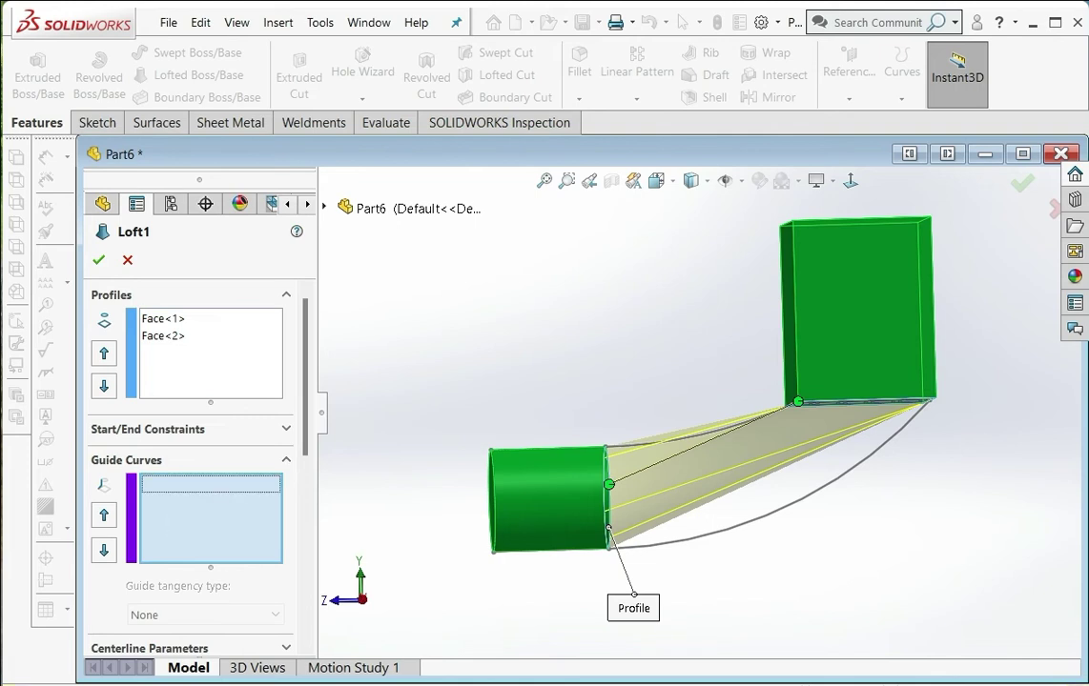
pyautogui.scroll(-2, 833, 403)
pyautogui.scroll(-2, 833, 404)
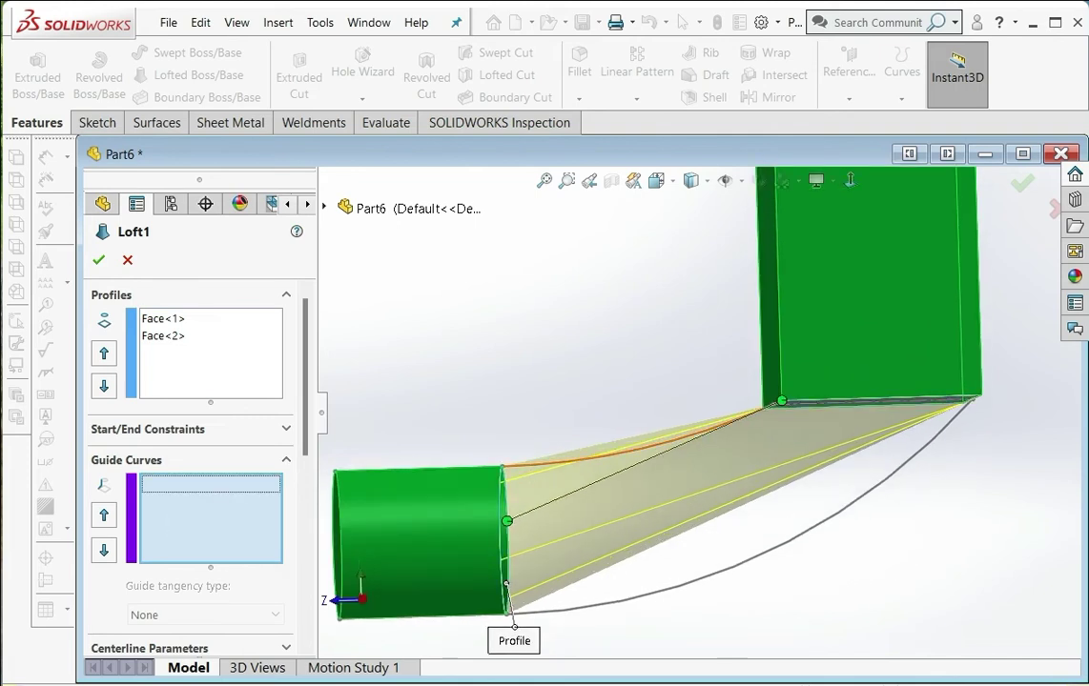
# - Add the upper arc as an open-loop guide curve and accept the loft
pyautogui.click(629, 437)
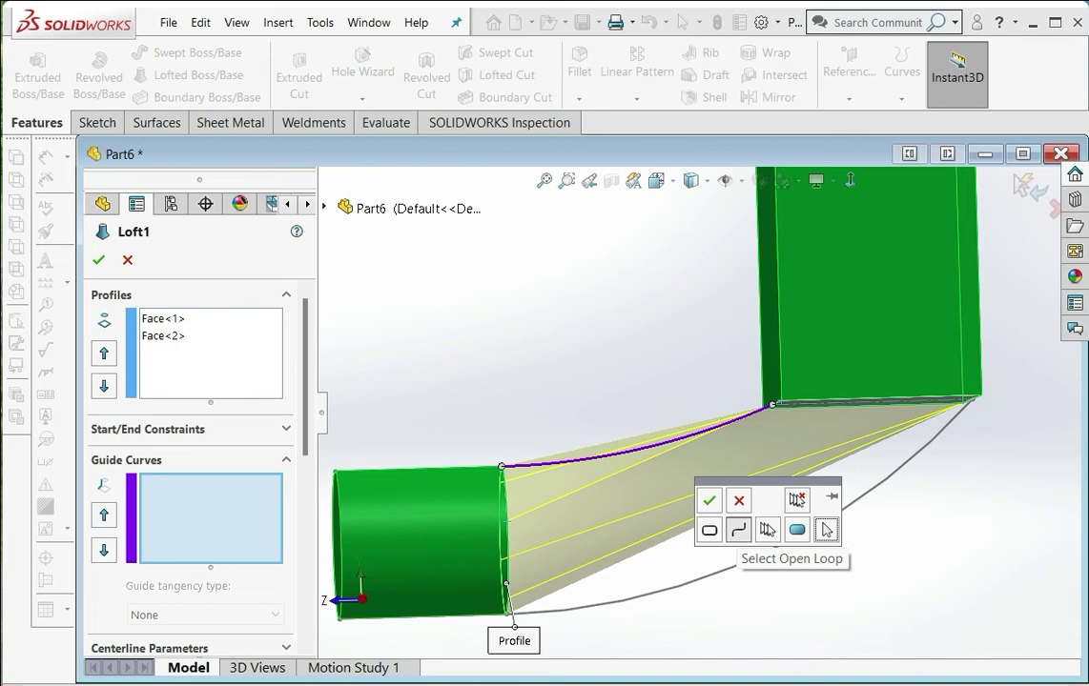
pyautogui.click(738, 530)
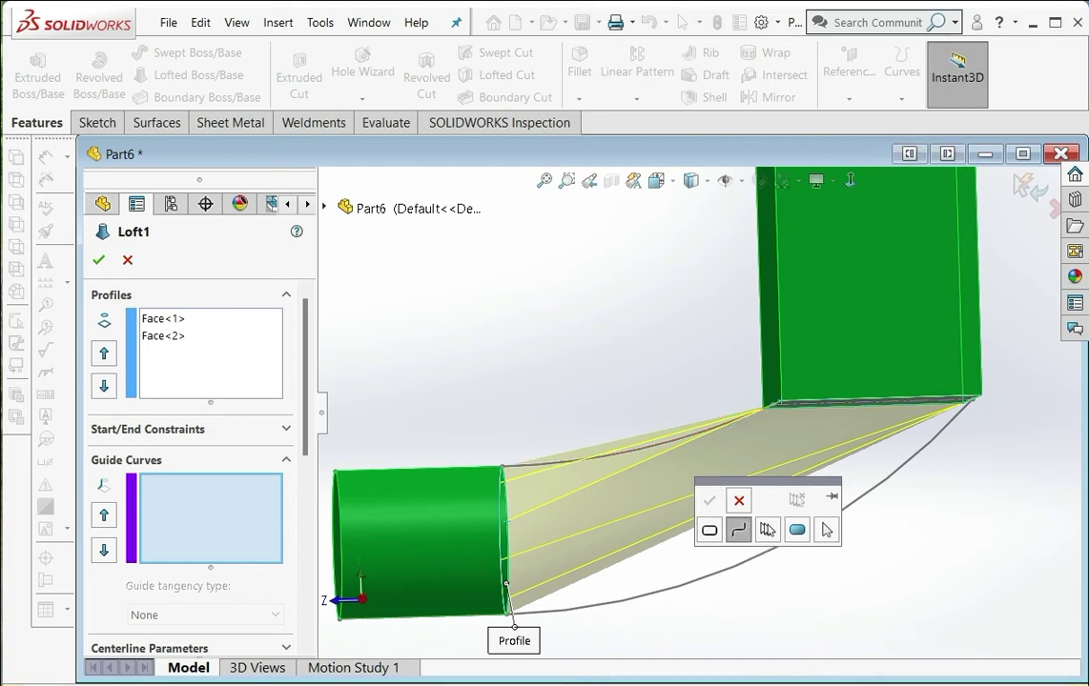
pyautogui.click(667, 430)
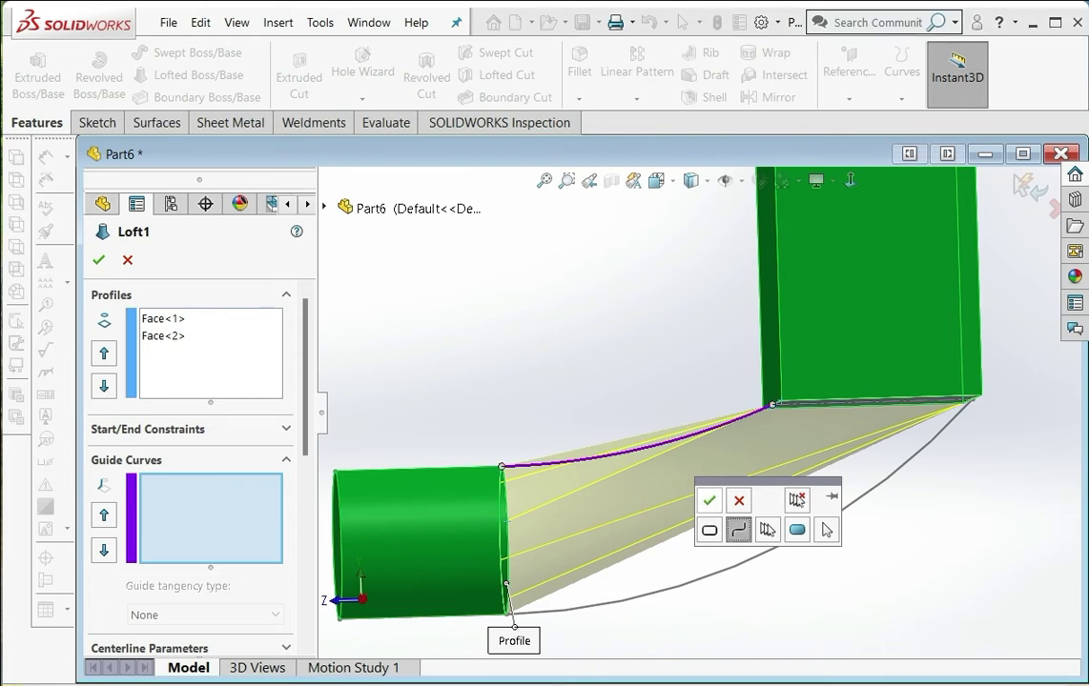
pyautogui.click(709, 499)
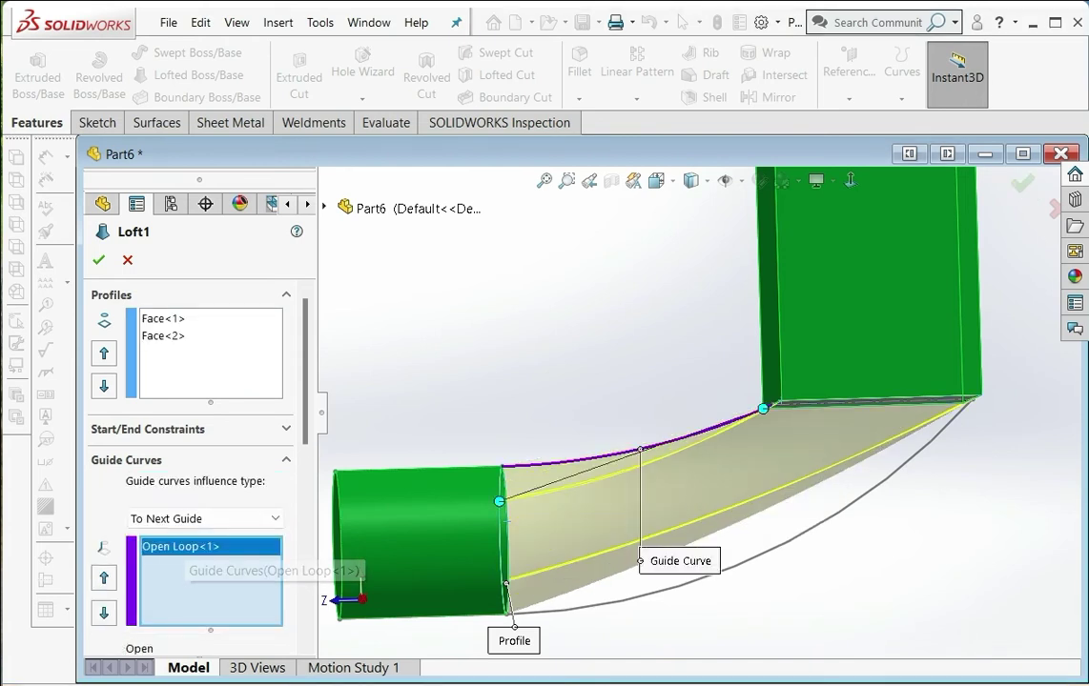
pyautogui.hotkey('ctrl', '7')
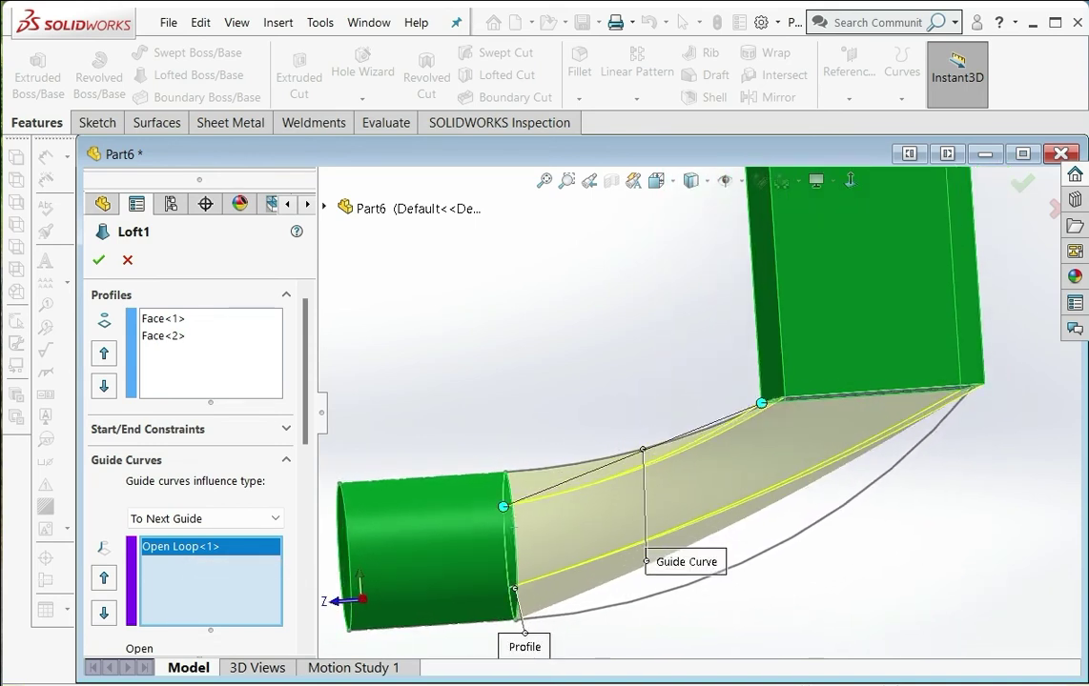
pyautogui.press('f')
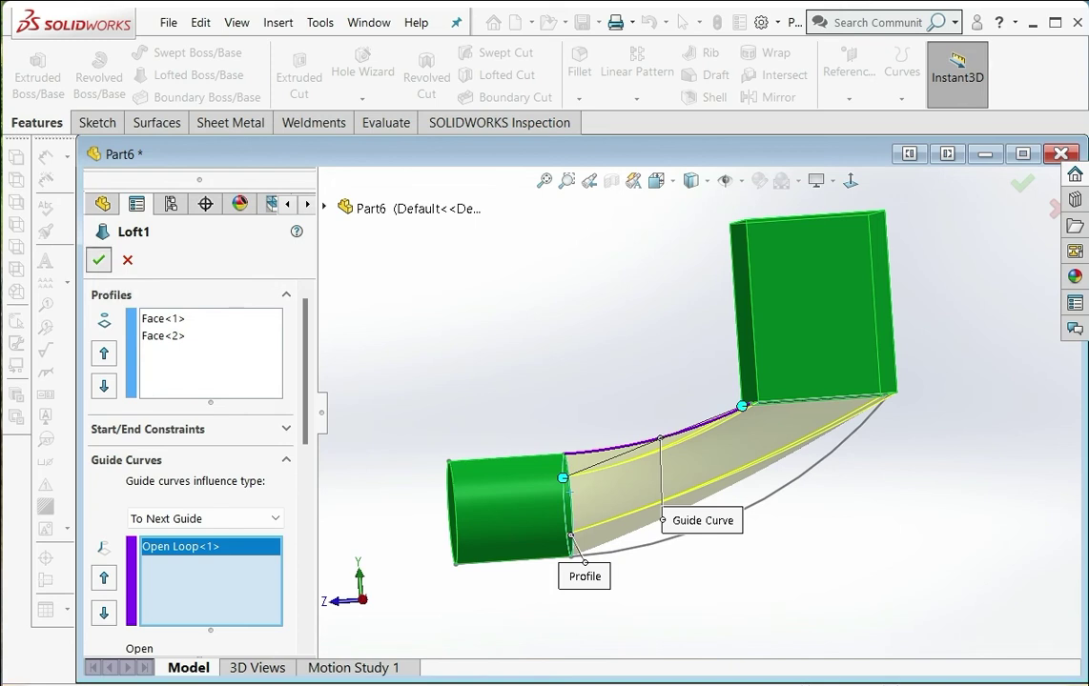
pyautogui.click(98, 261)
pyautogui.moveTo(667, 381)
pyautogui.mouseDown(button='middle')
pyautogui.moveTo(706, 381)
pyautogui.moveTo(691, 367)
pyautogui.moveTo(648, 382)
pyautogui.mouseUp(button='middle')
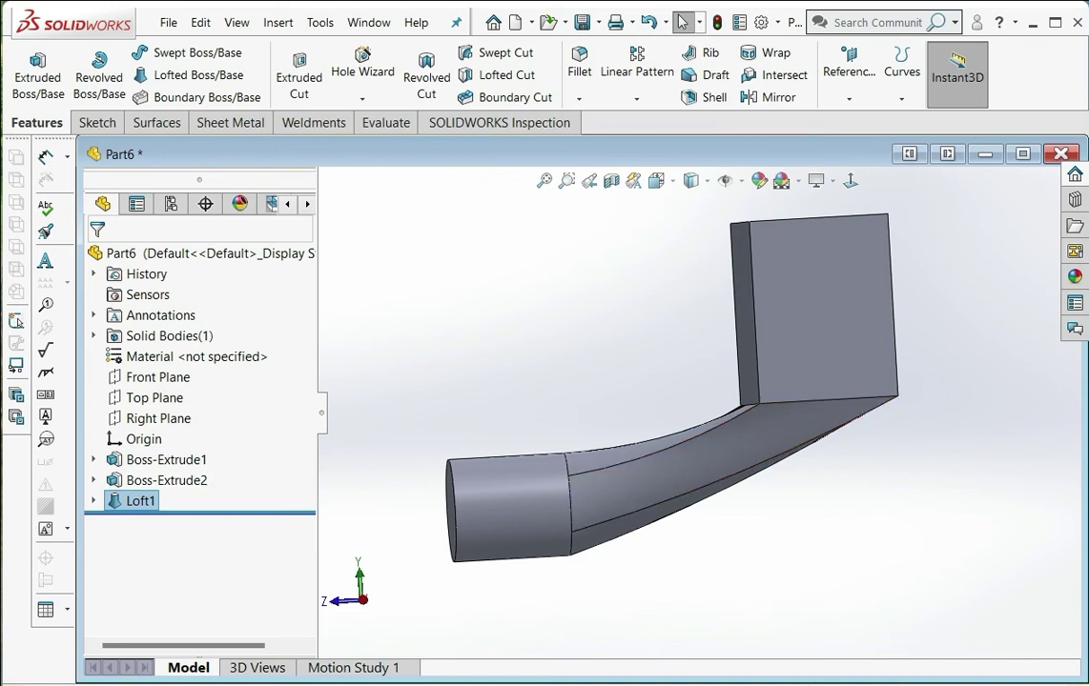
# - Edit Loft1 to add the lower arc as a second open-loop guide curve
pyautogui.rightClick(140, 500)
pyautogui.click(150, 374)
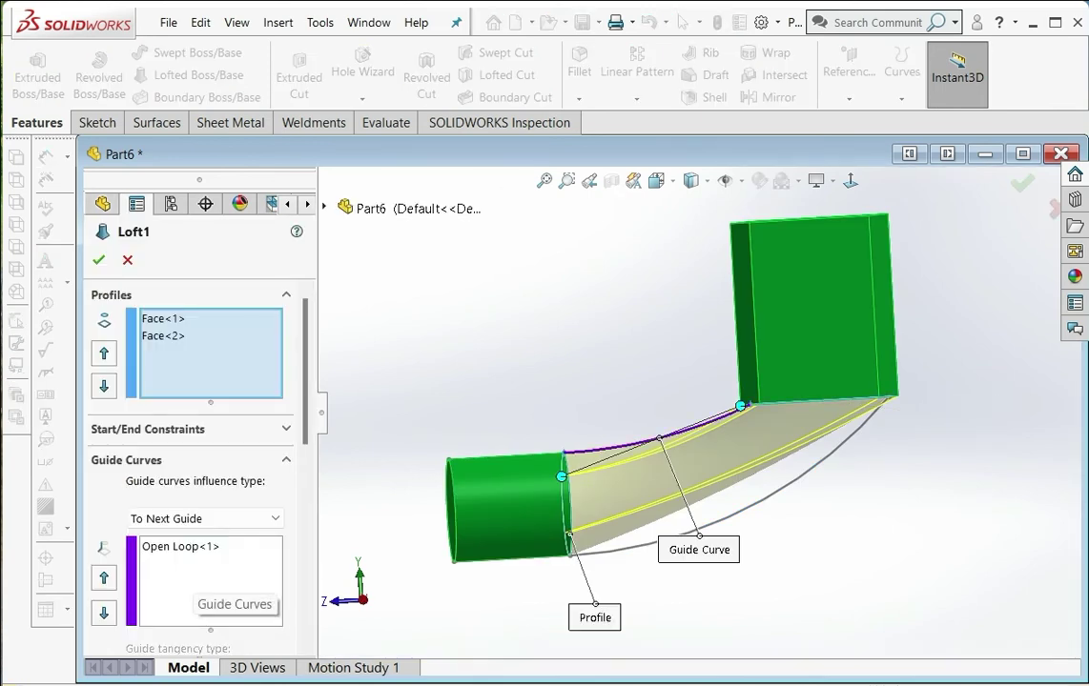
pyautogui.click(209, 582)
pyautogui.scroll(-1, 862, 492)
pyautogui.scroll(-1, 862, 491)
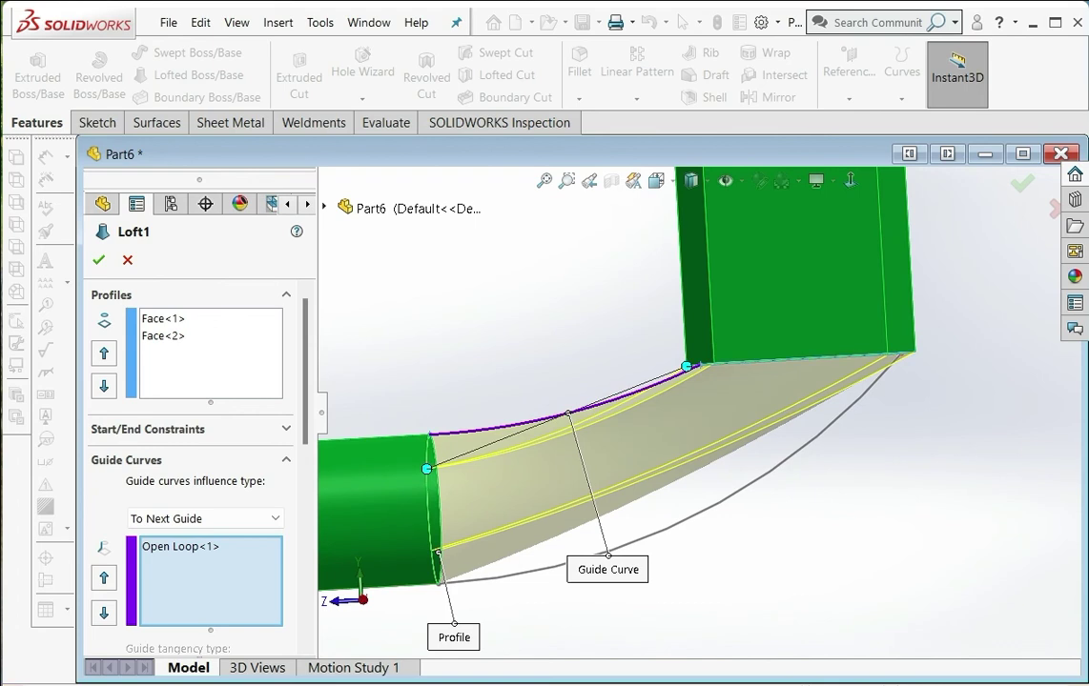
pyautogui.click(753, 479)
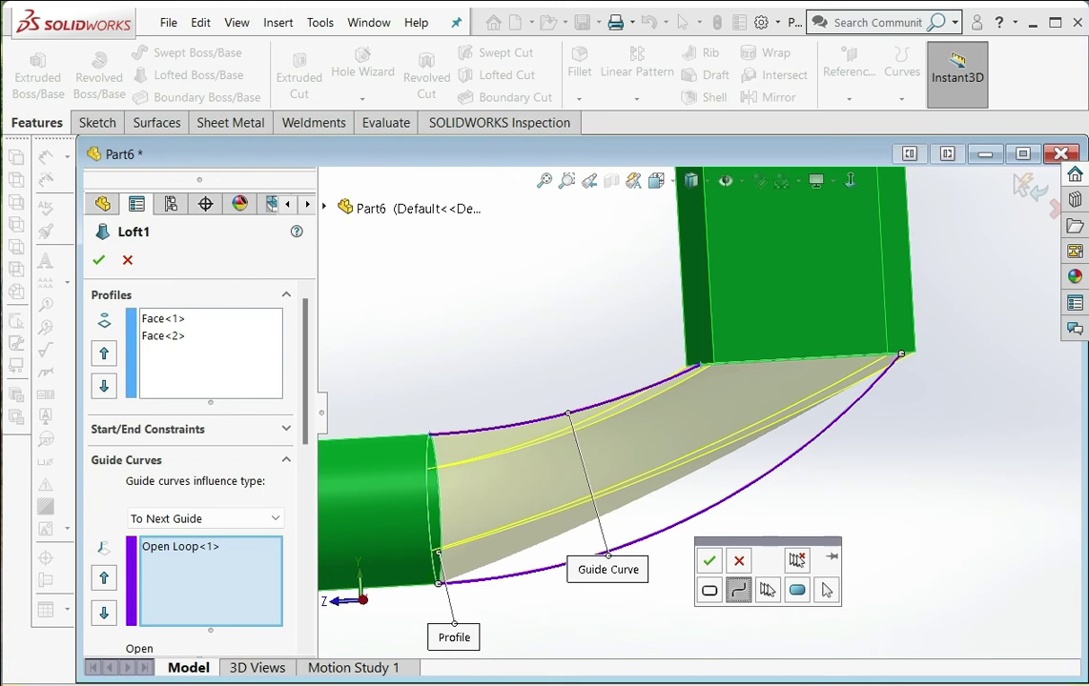
pyautogui.click(739, 591)
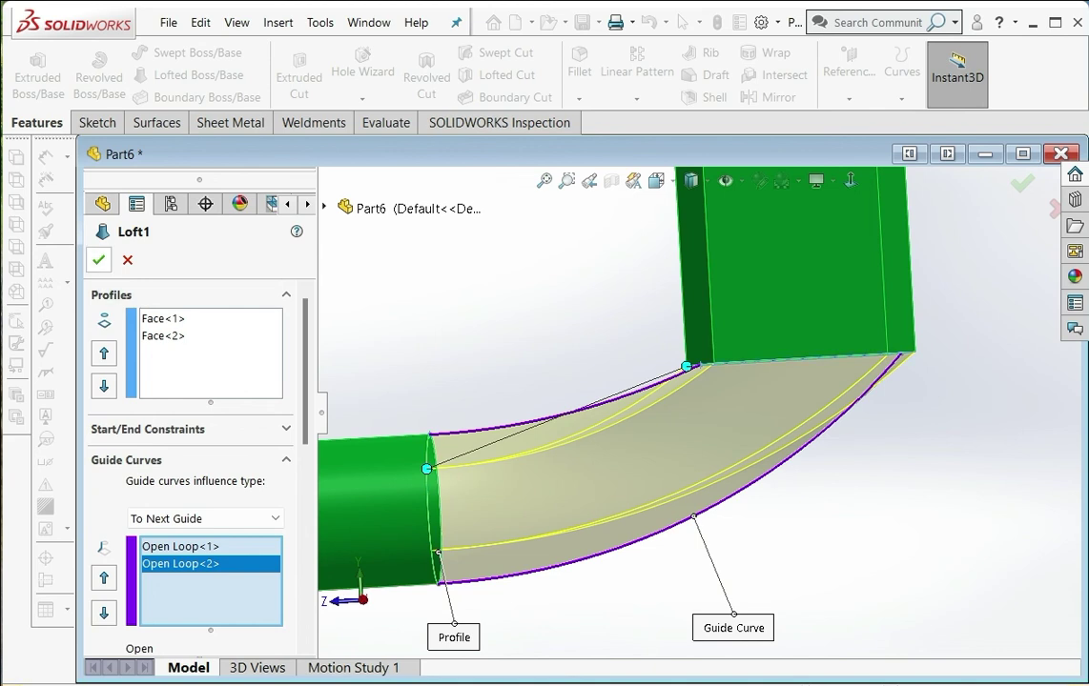
# - Apply the two-guide loft and rotate the elbow with the arrow keys to inspect it
pyautogui.click(98, 259)
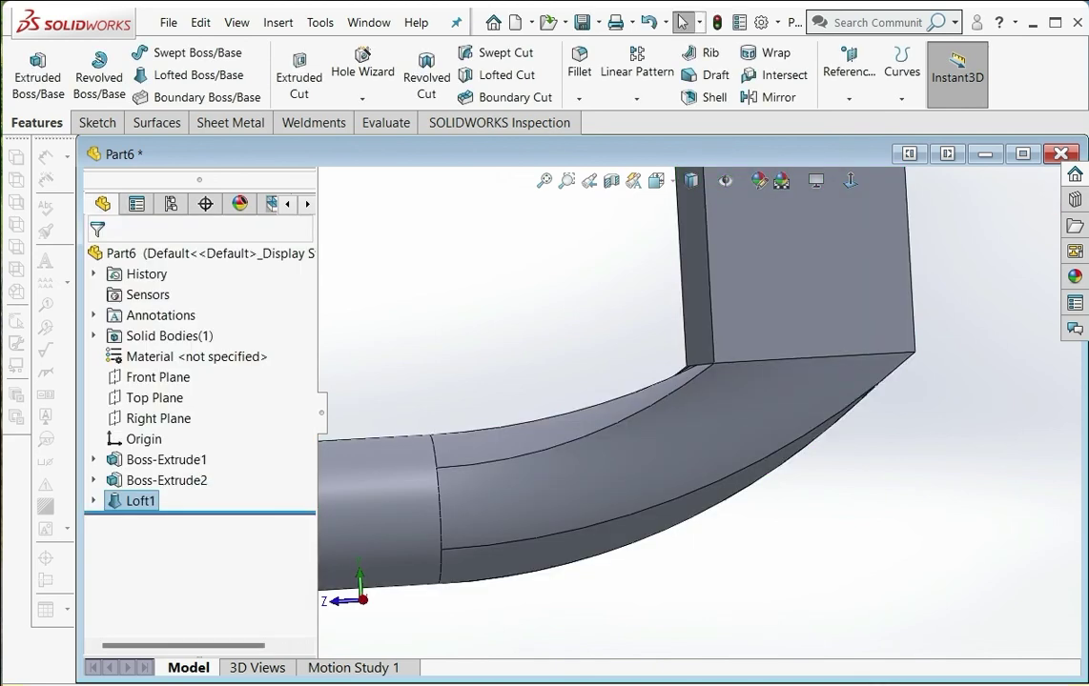
pyautogui.press('Left')
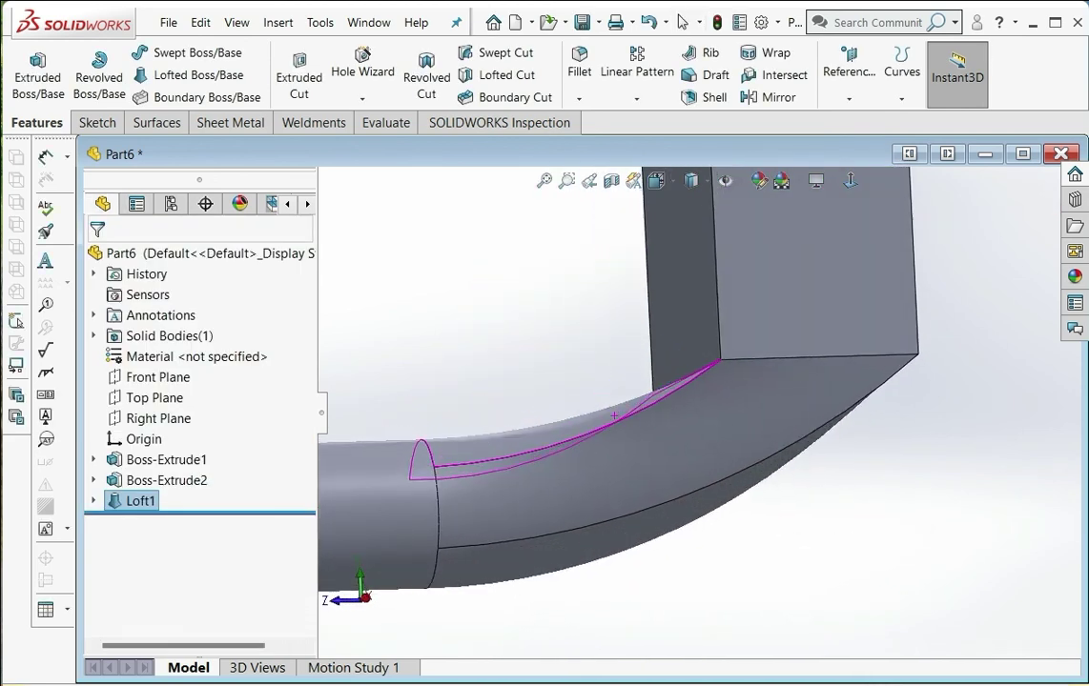
pyautogui.hotkey('ctrl', '7')
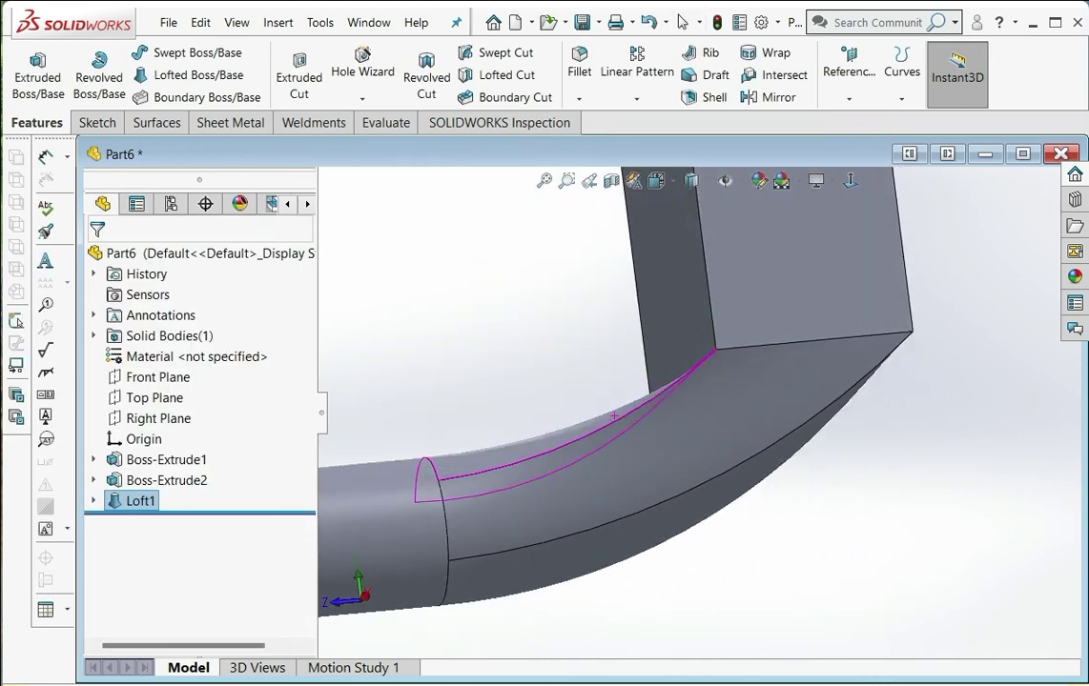
pyautogui.press('Up')
pyautogui.press('Up')
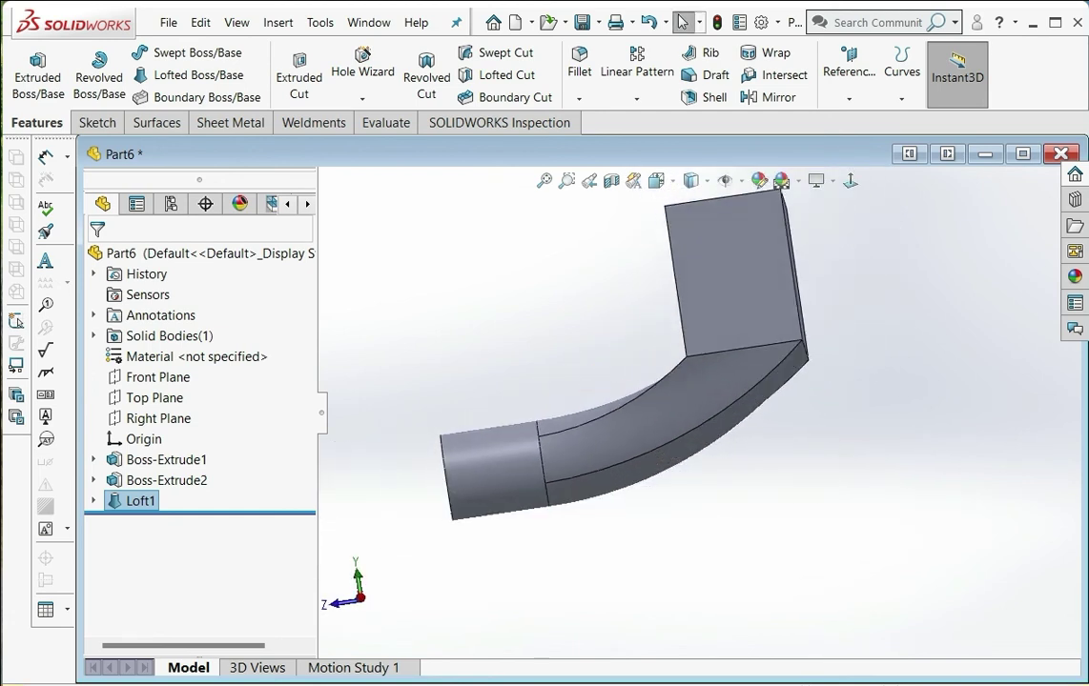
pyautogui.press('Down')
pyautogui.press('Down')
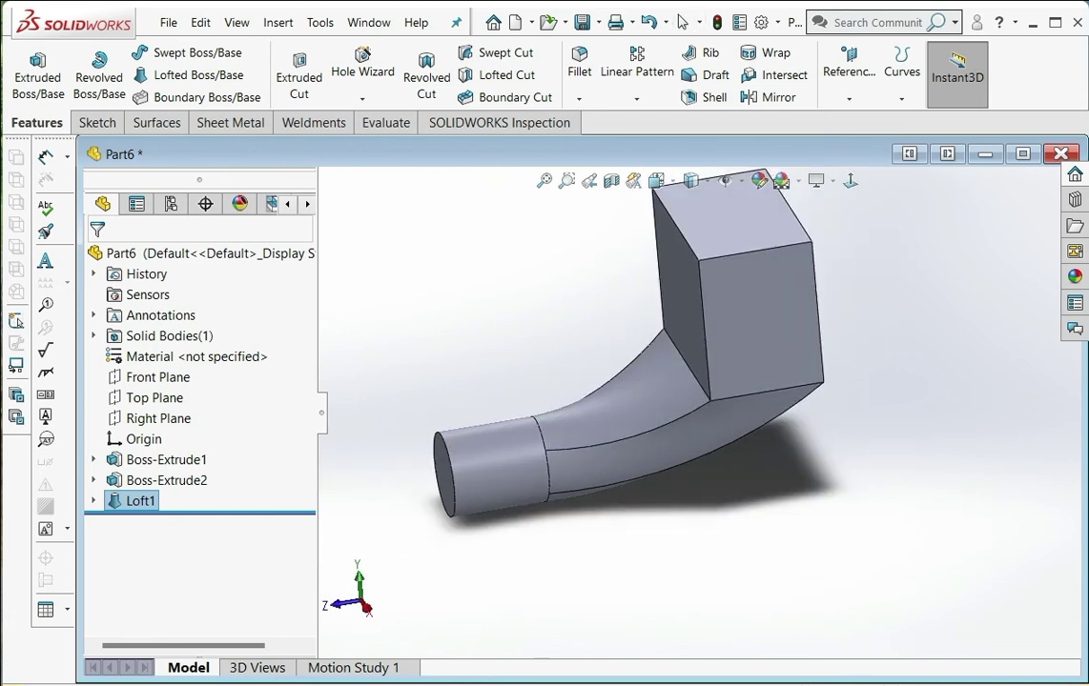
pyautogui.press('Down')
pyautogui.press('Down')
pyautogui.press('Right')
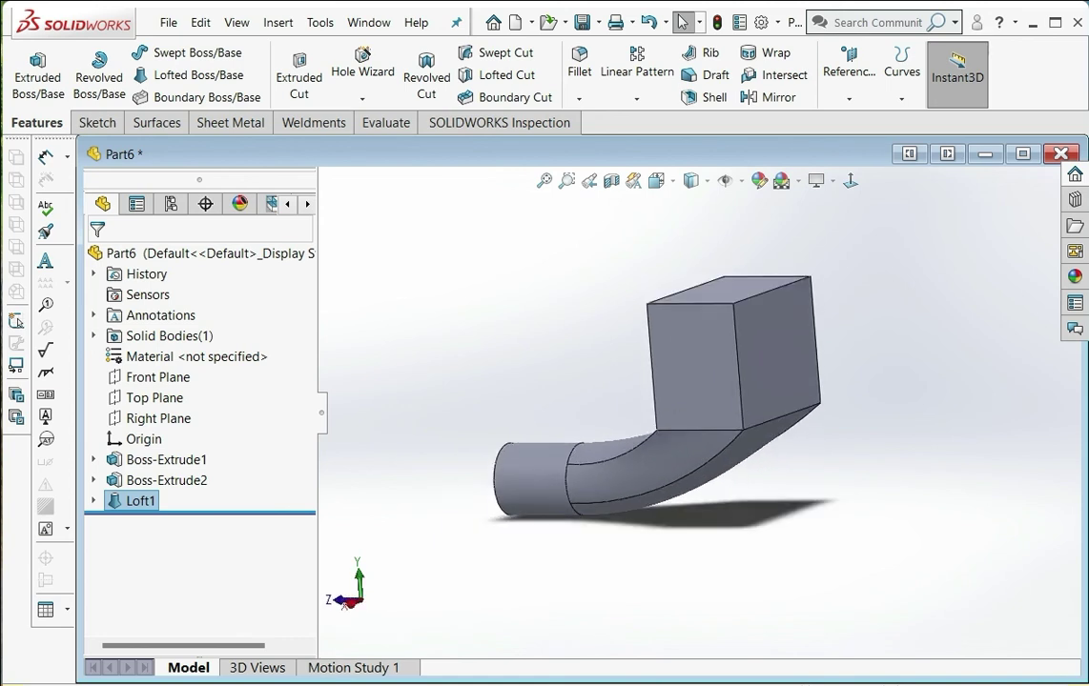
pyautogui.press('Right')
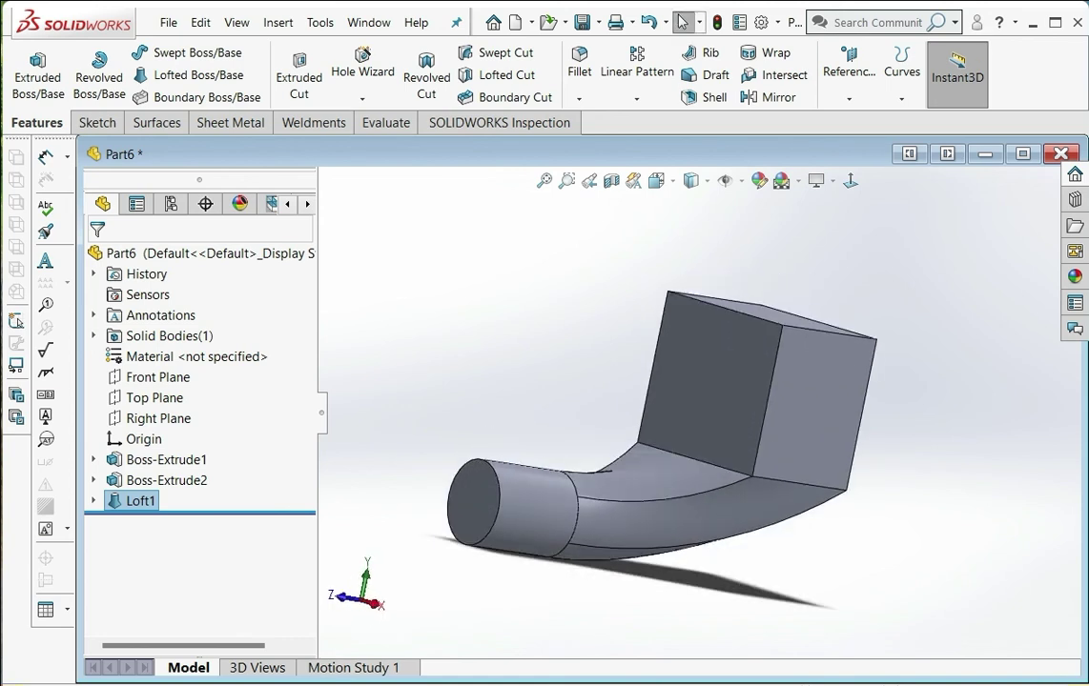
pyautogui.rightClick(140, 500)
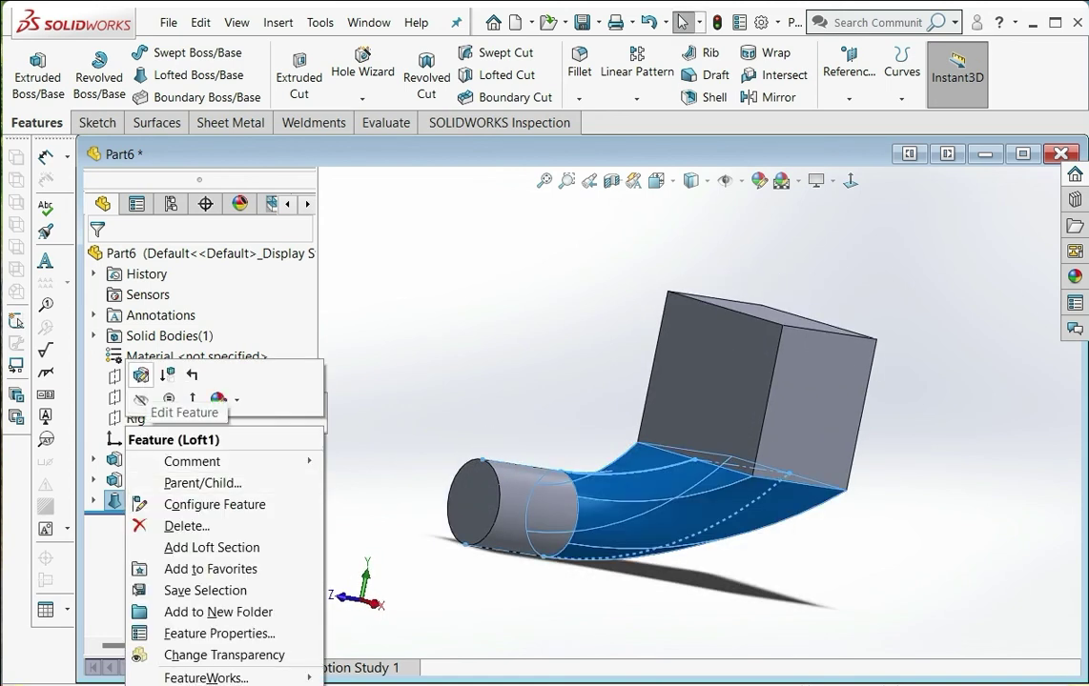
# - Review Loft1's profiles and both guide curves from a side view, then accept it unchanged
pyautogui.press('Escape')
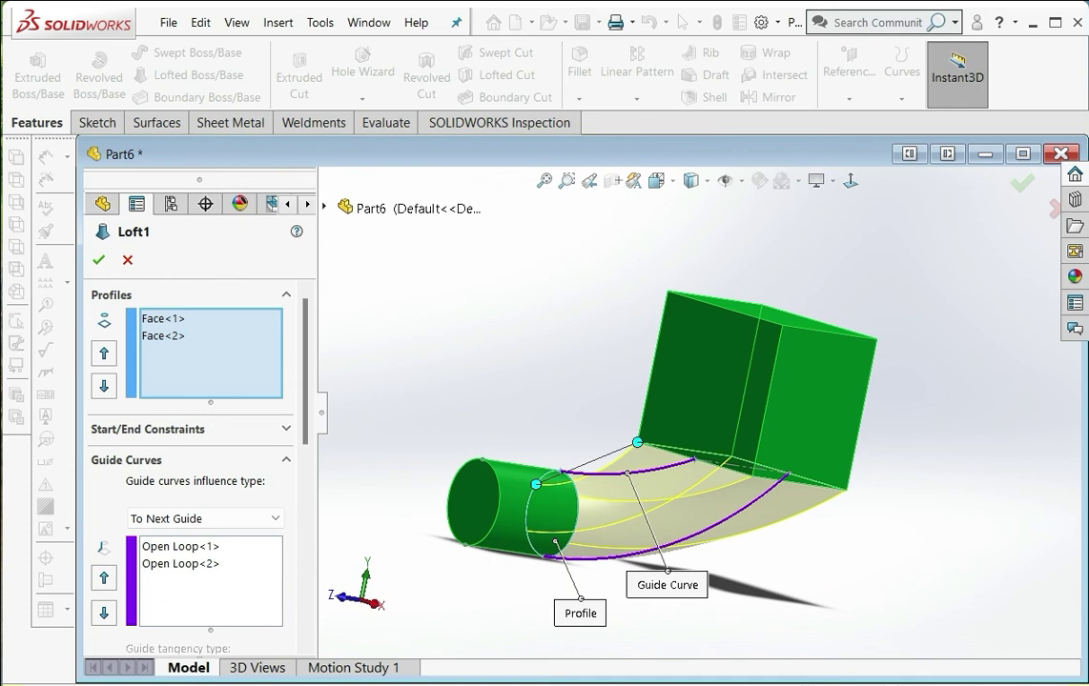
pyautogui.press('Left')
pyautogui.press('Left')
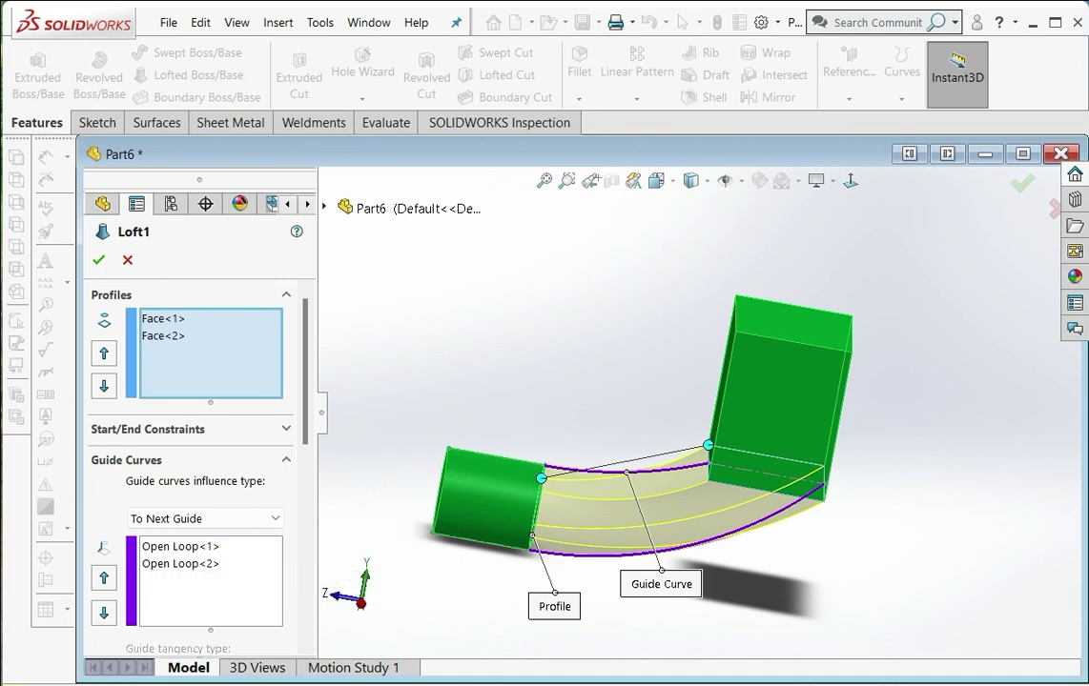
pyautogui.moveTo(329, 519); pyautogui.dragTo(324, 522, button='middle')
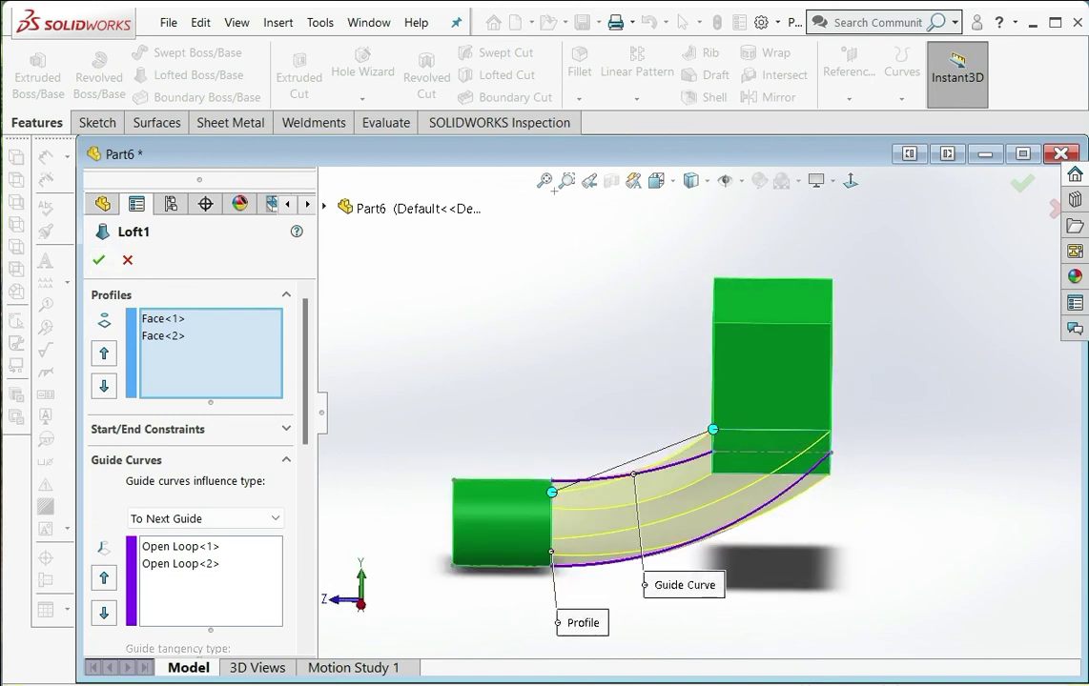
pyautogui.click(99, 260)
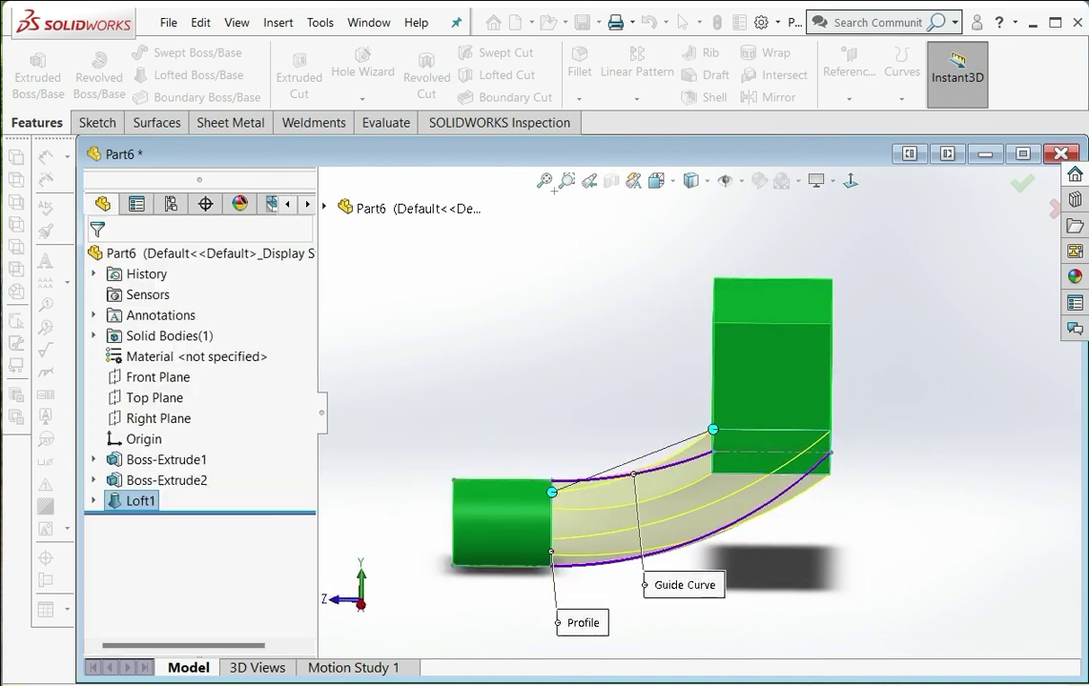
pyautogui.hotkey('ctrl', '7')
pyautogui.moveTo(324, 522); pyautogui.dragTo(324, 524, button='middle')
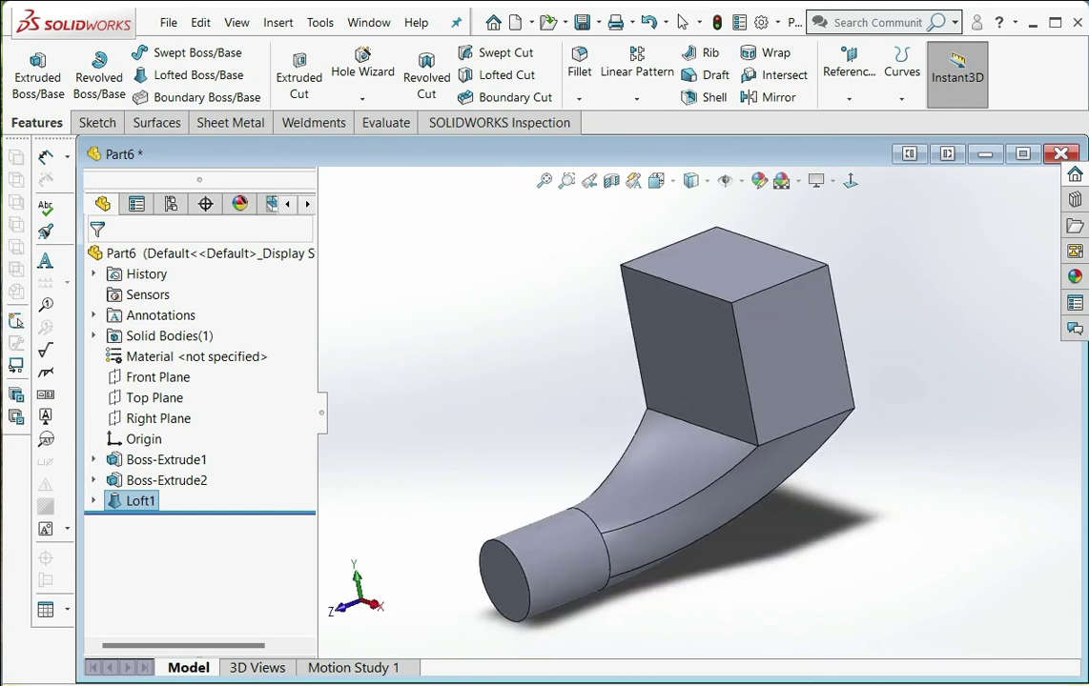
pyautogui.moveTo(648, 429); pyautogui.dragTo(658, 431, button='middle')
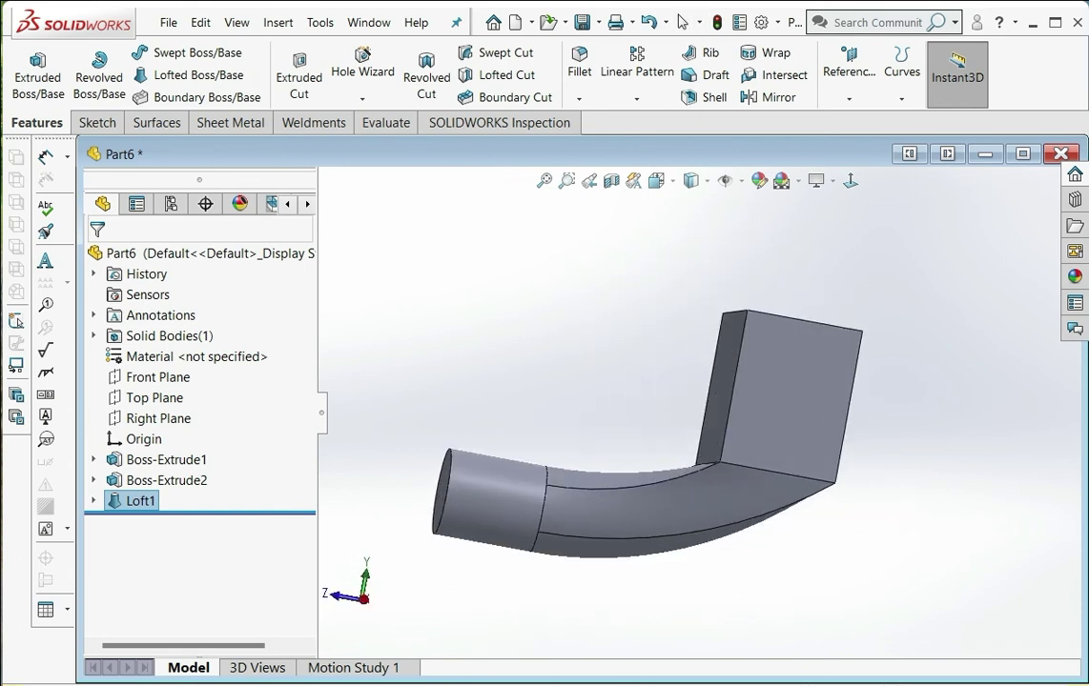